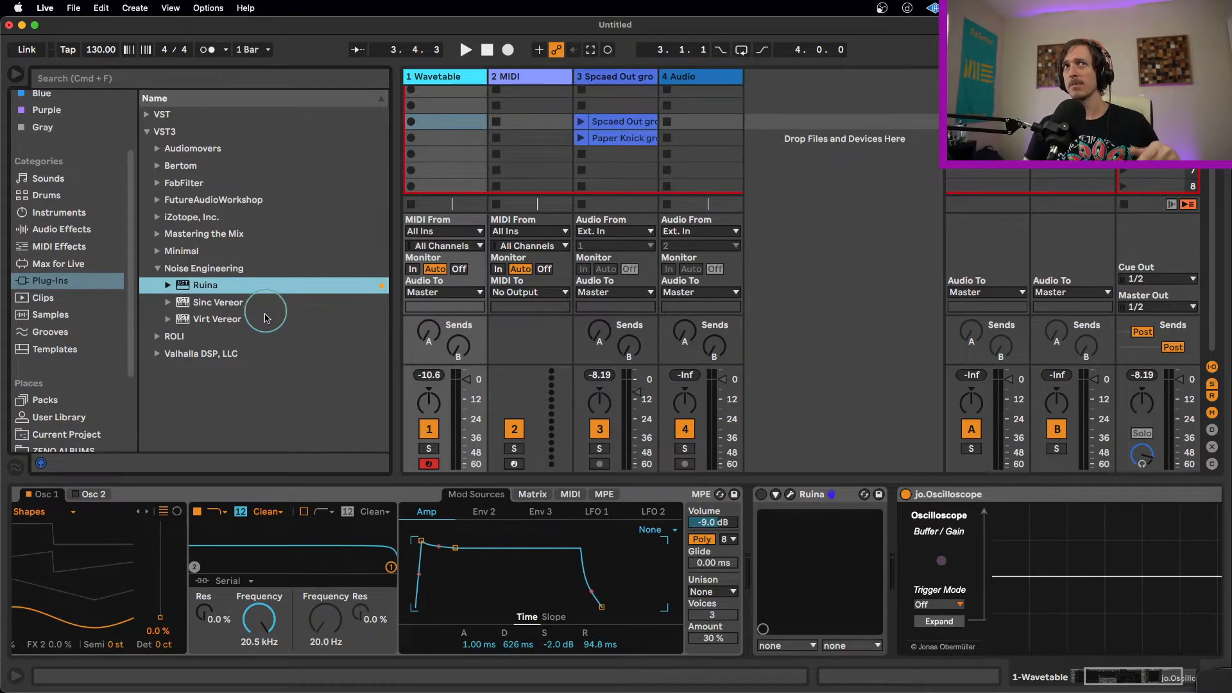
Look through the Noise Engineering plug-ins, from Ruina to Sinc Vereor, and select Ruina again
key("Down")
key("Down")
left_click(268, 305)
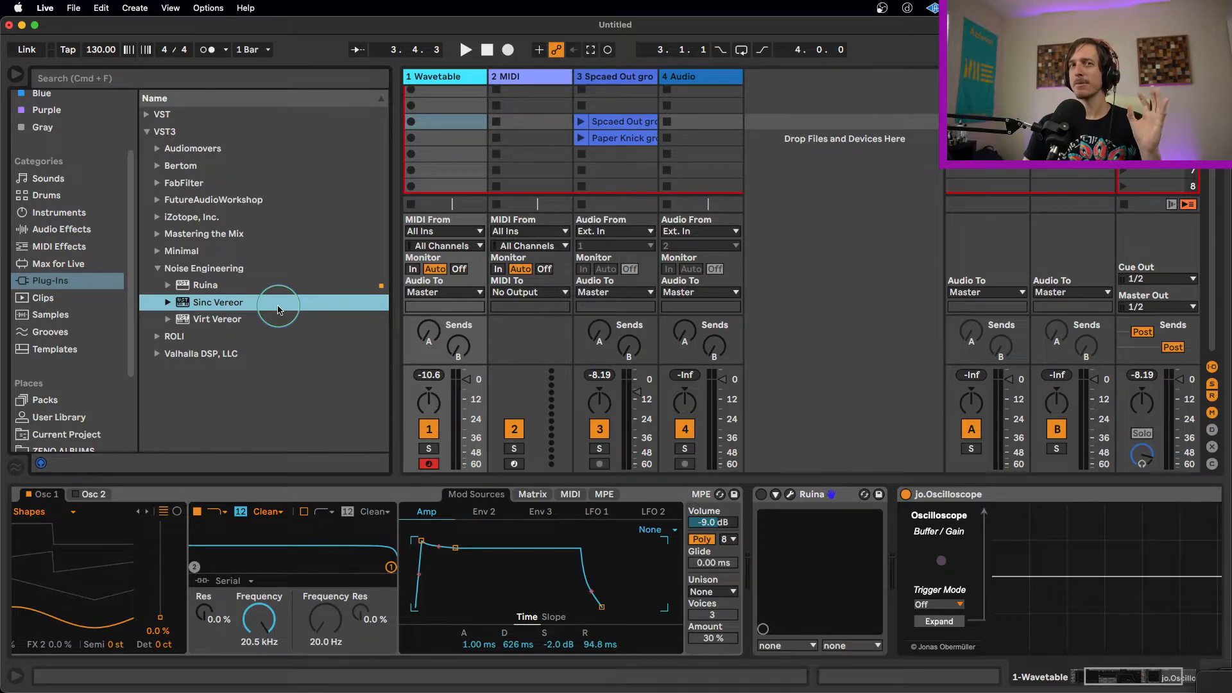
left_click(267, 286)
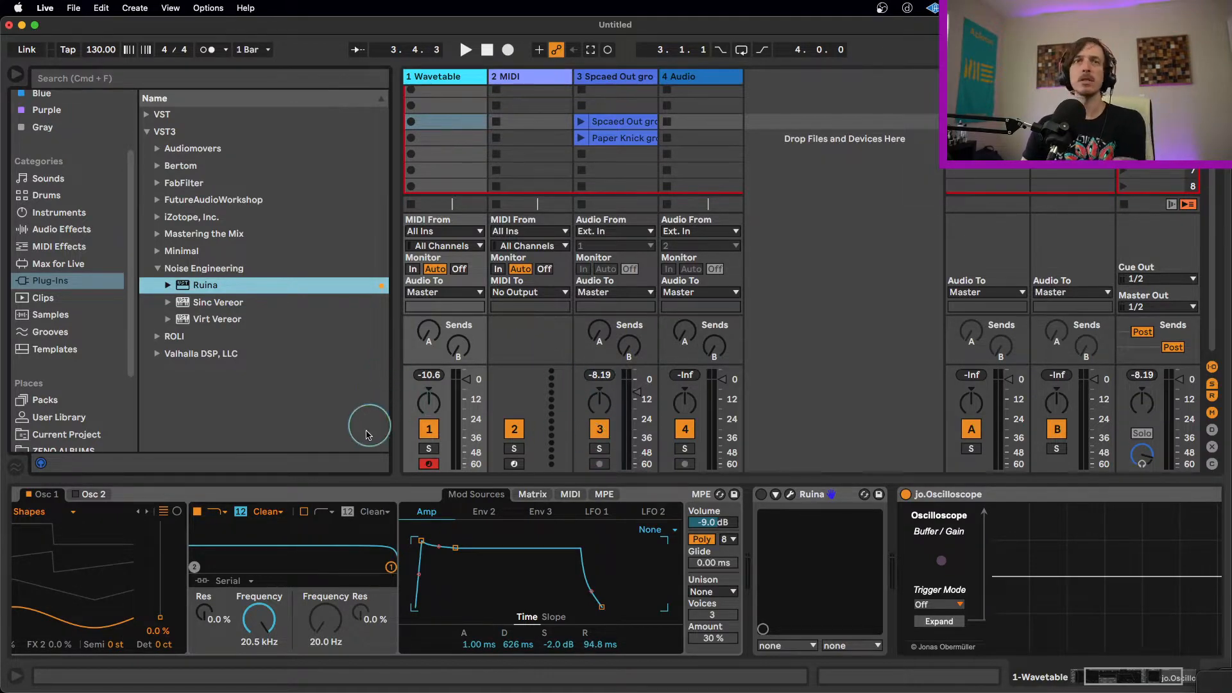
Expand the jo.Oscilloscope device into its own window and move it clear of the Ruina device on the Wavetable track
left_click(313, 495)
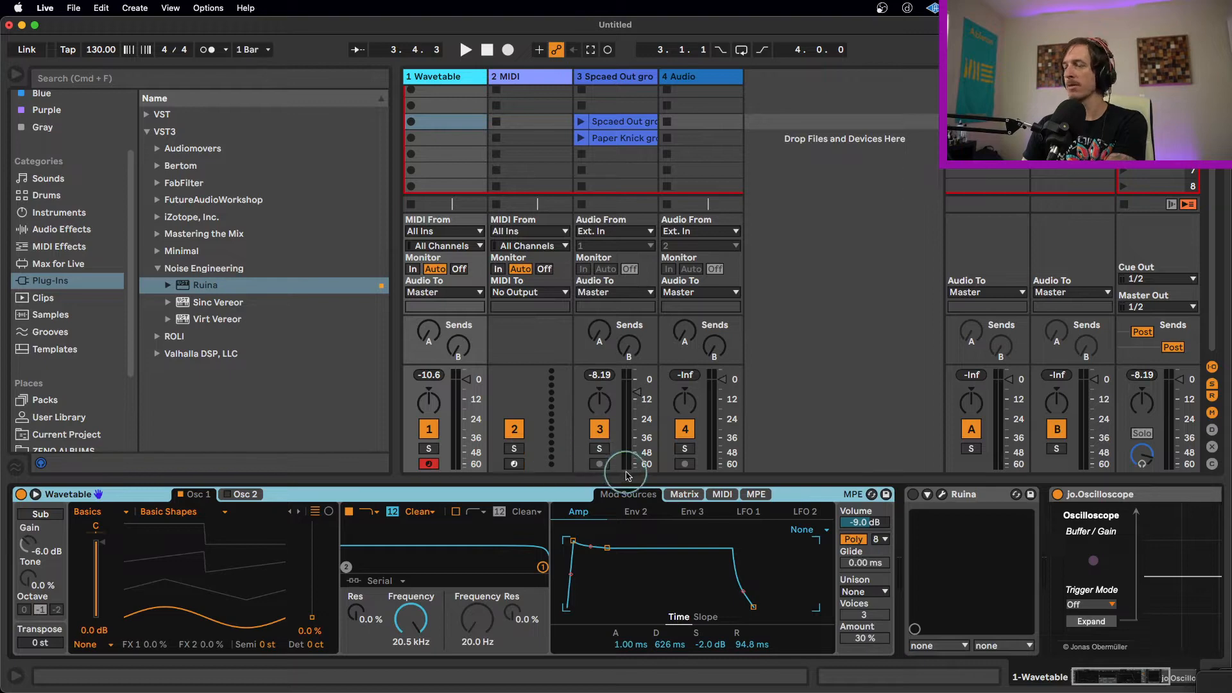
left_click(1117, 673)
left_click_drag(1116, 673, 1145, 673)
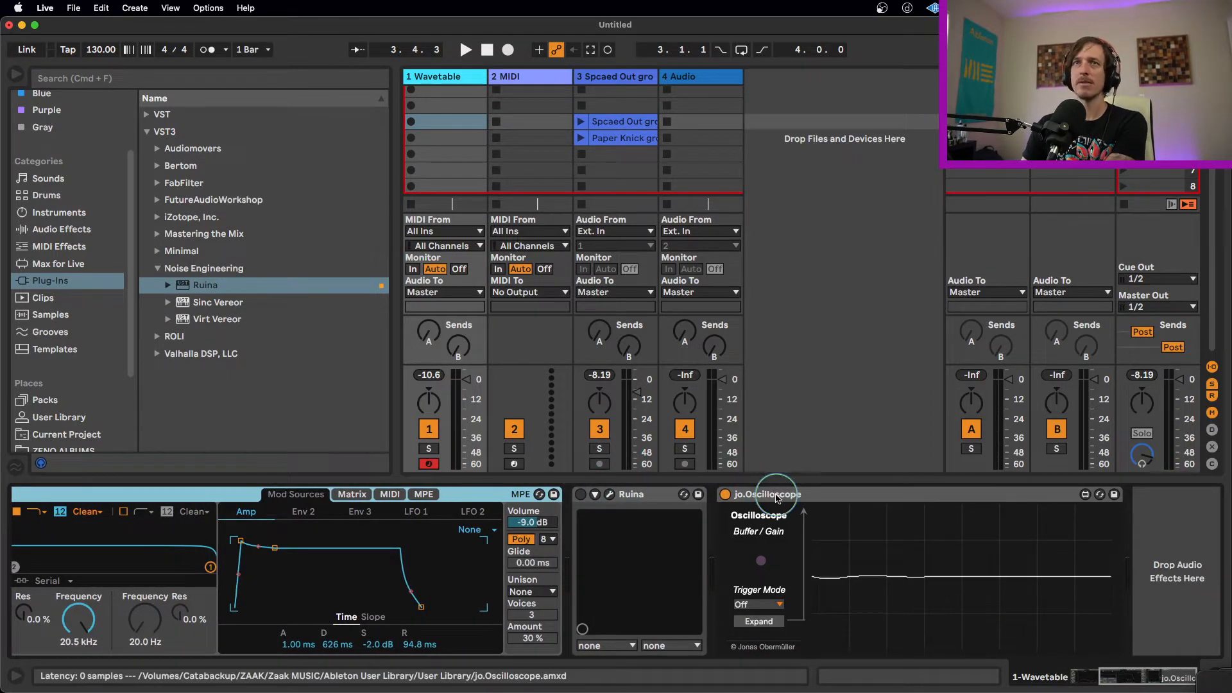
left_click(796, 496)
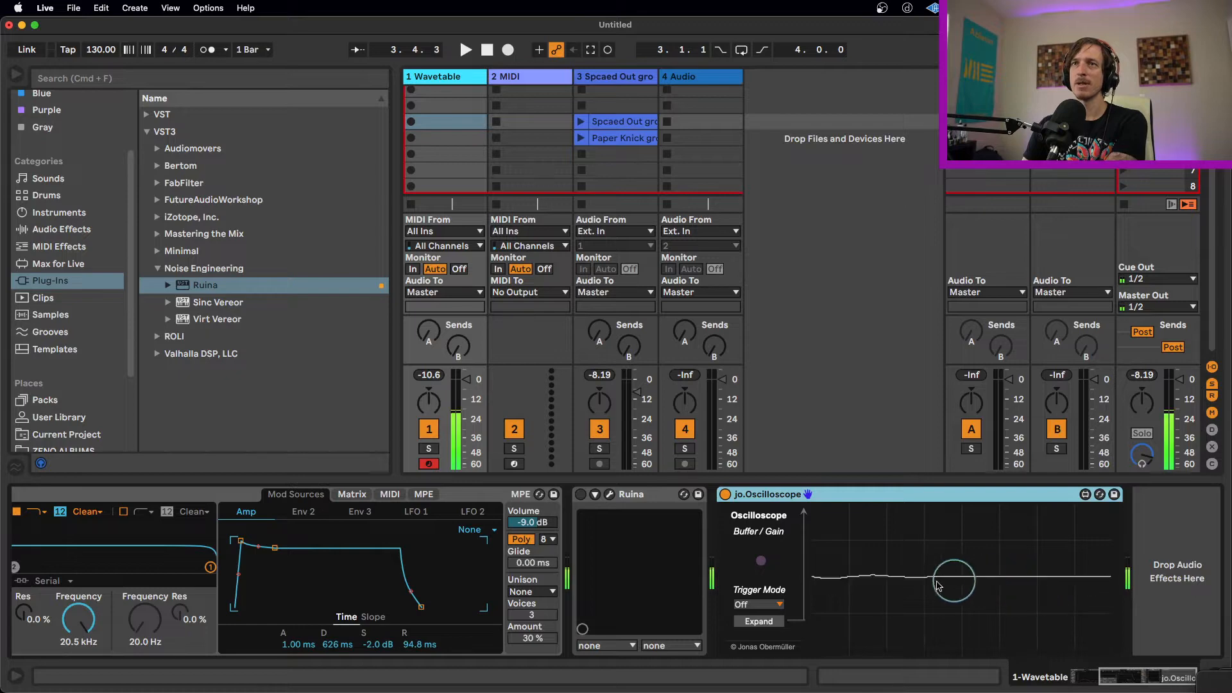
left_click(758, 621)
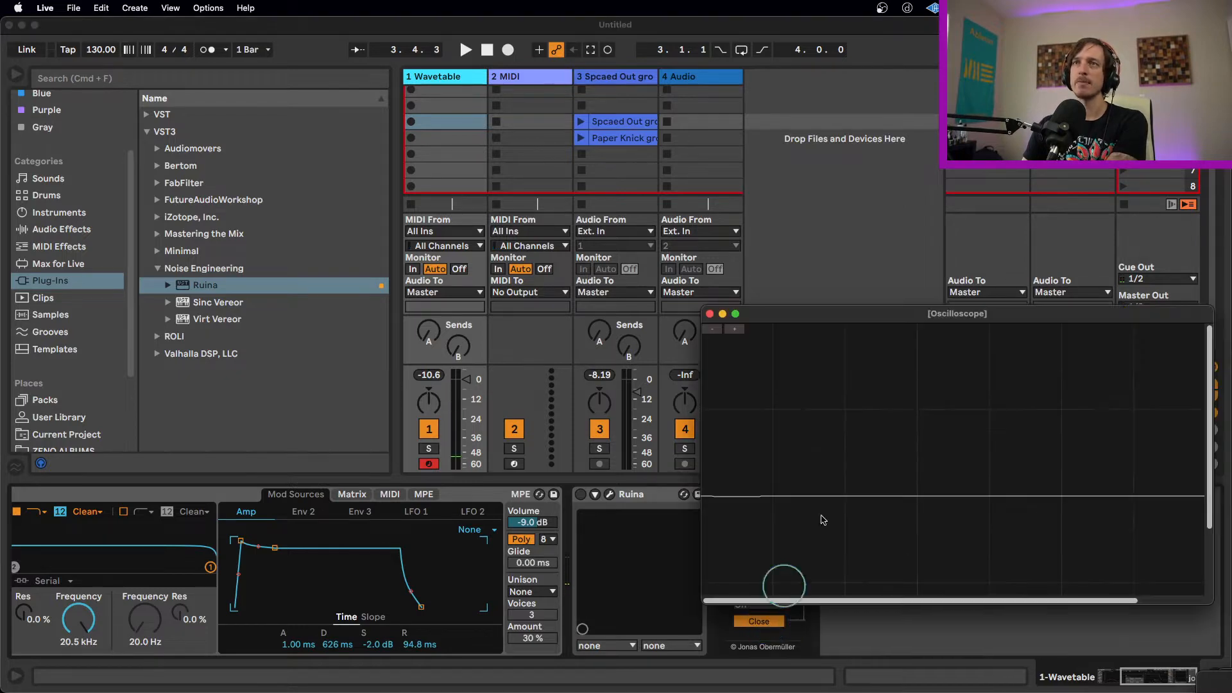
left_click_drag(934, 313, 943, 374)
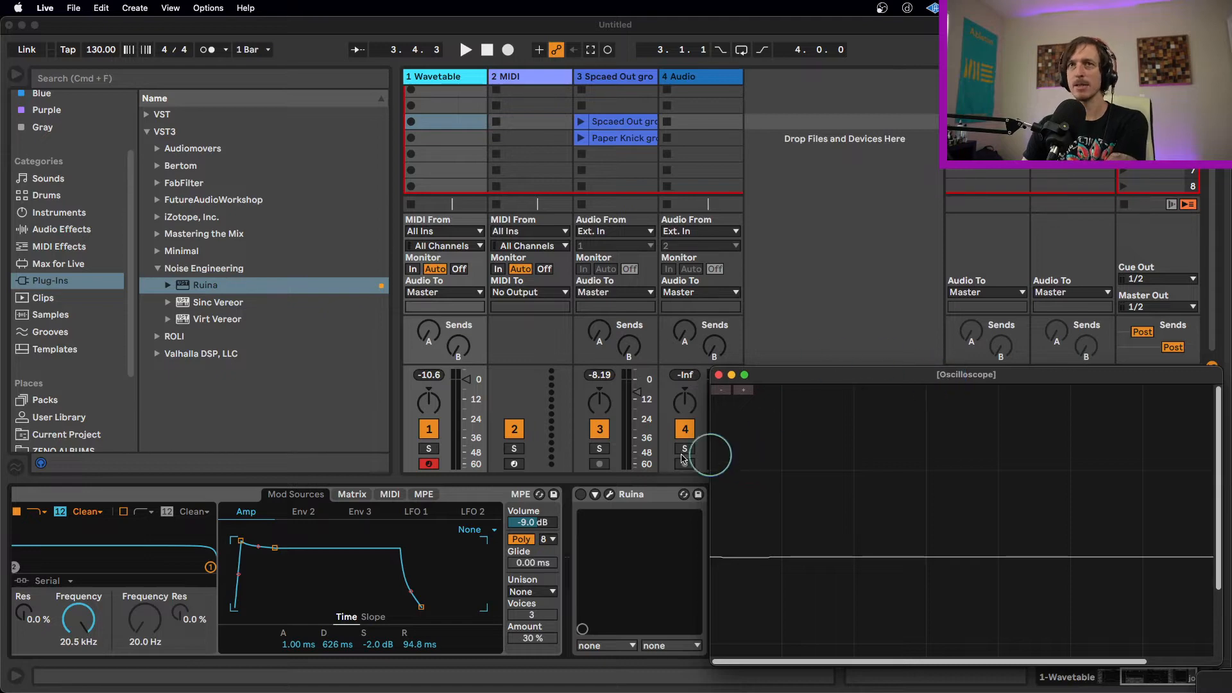
Turn on the Ruina device, show its plug-in window and bring the expanded oscilloscope back into view
left_click(579, 494)
left_click(579, 494)
left_click(609, 494)
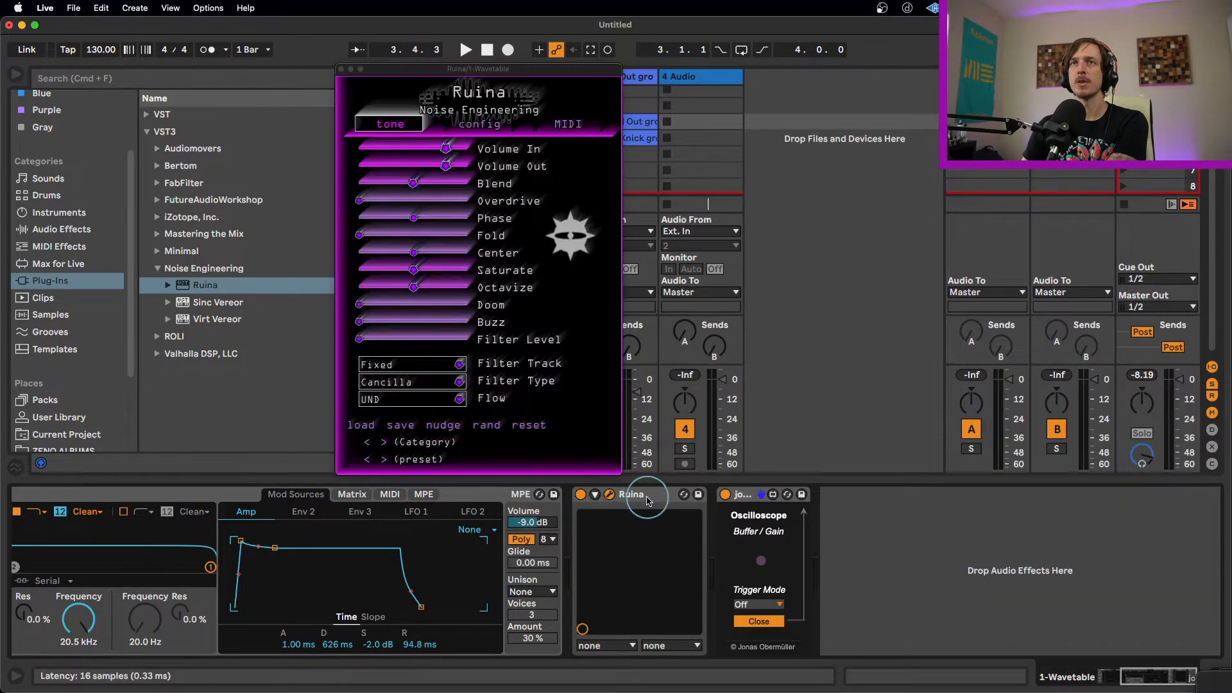
left_click(761, 622)
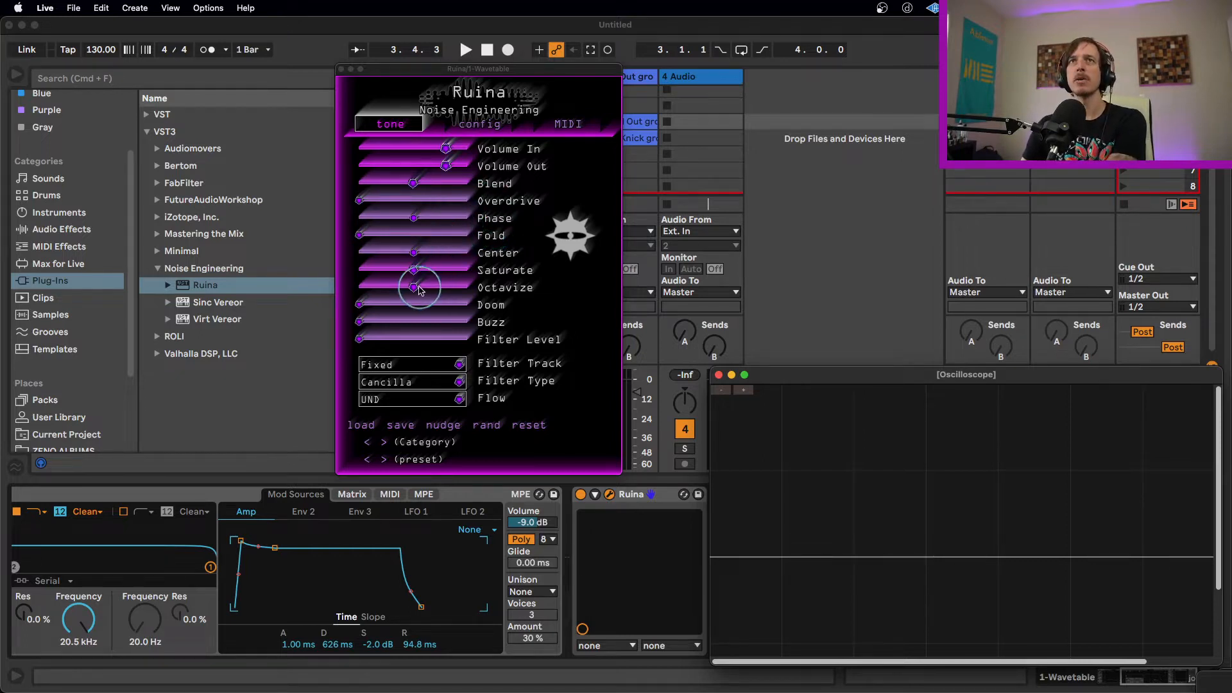
In Ruina, set Octavize to minimum, raise Blend to about three quarters and audition Overdrive before returning it to minimum
left_click_drag(416, 288, 296, 281)
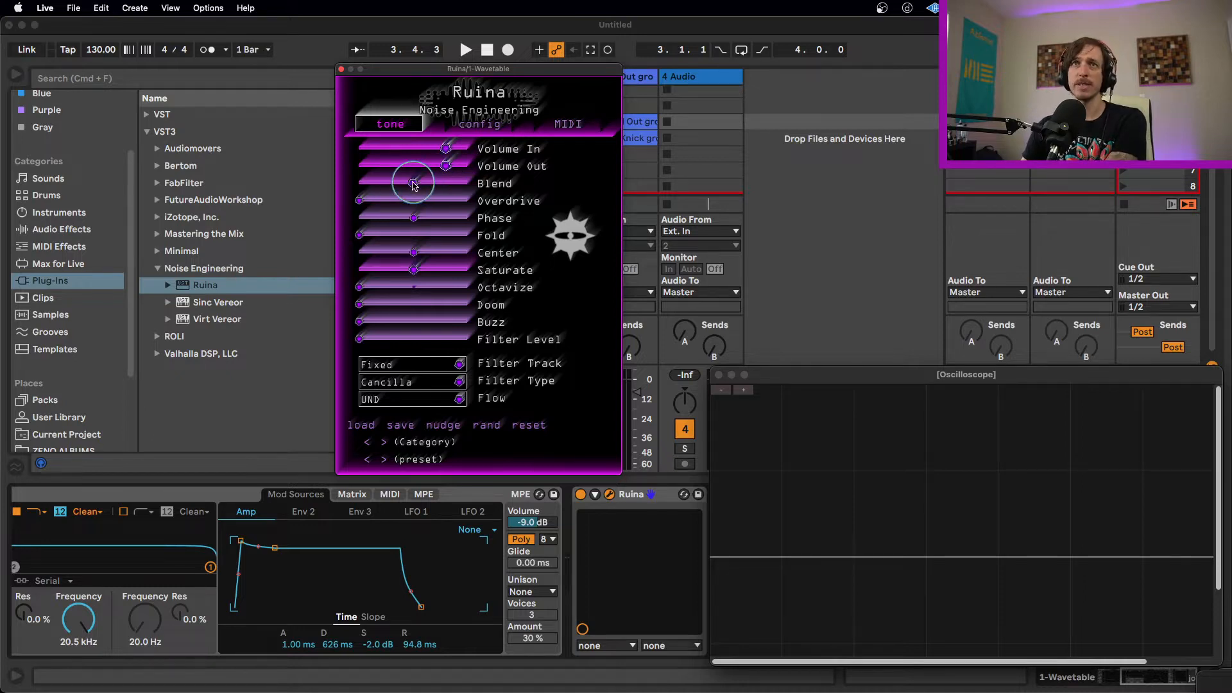
left_click_drag(415, 184, 497, 184)
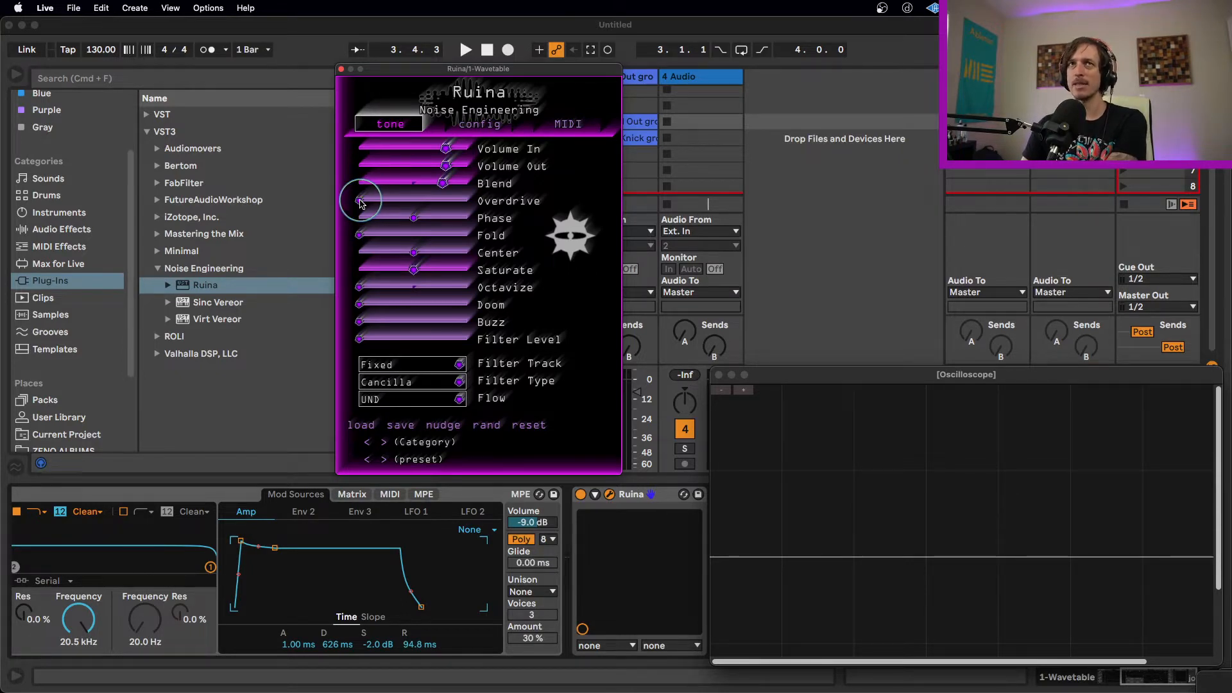
left_click_drag(361, 204, 299, 203)
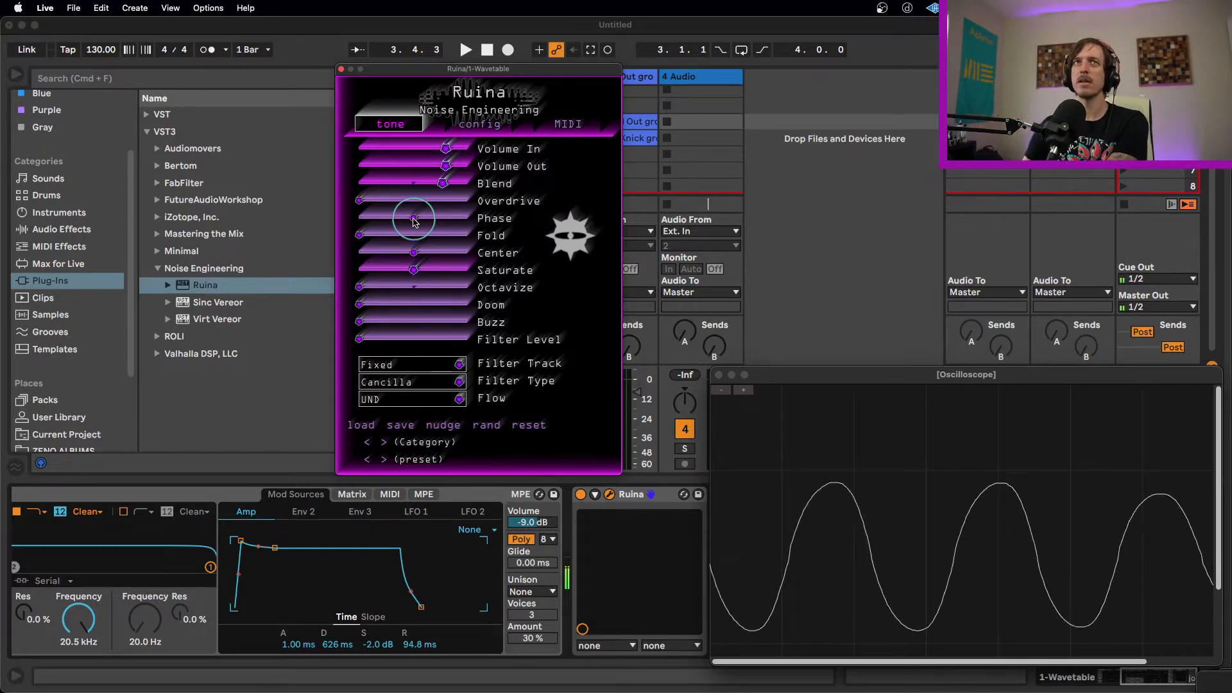
Audition Phase, Fold, Overdrive and Saturate in Ruina, leaving Phase and Saturate near centre, Fold at minimum and Overdrive close to minimum
mouse_move(422, 228)
left_mouse_down()
mouse_move(562, 219)
mouse_move(328, 225)
mouse_move(419, 221)
left_mouse_up()
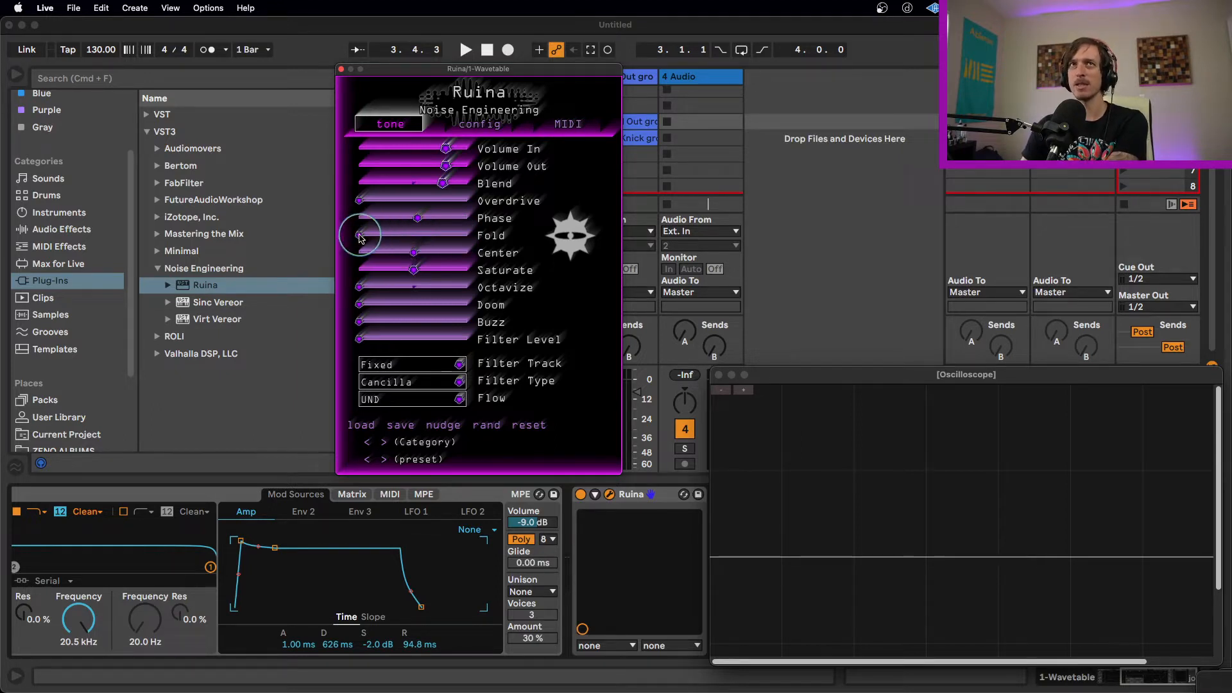
left_click_drag(364, 240, 324, 233)
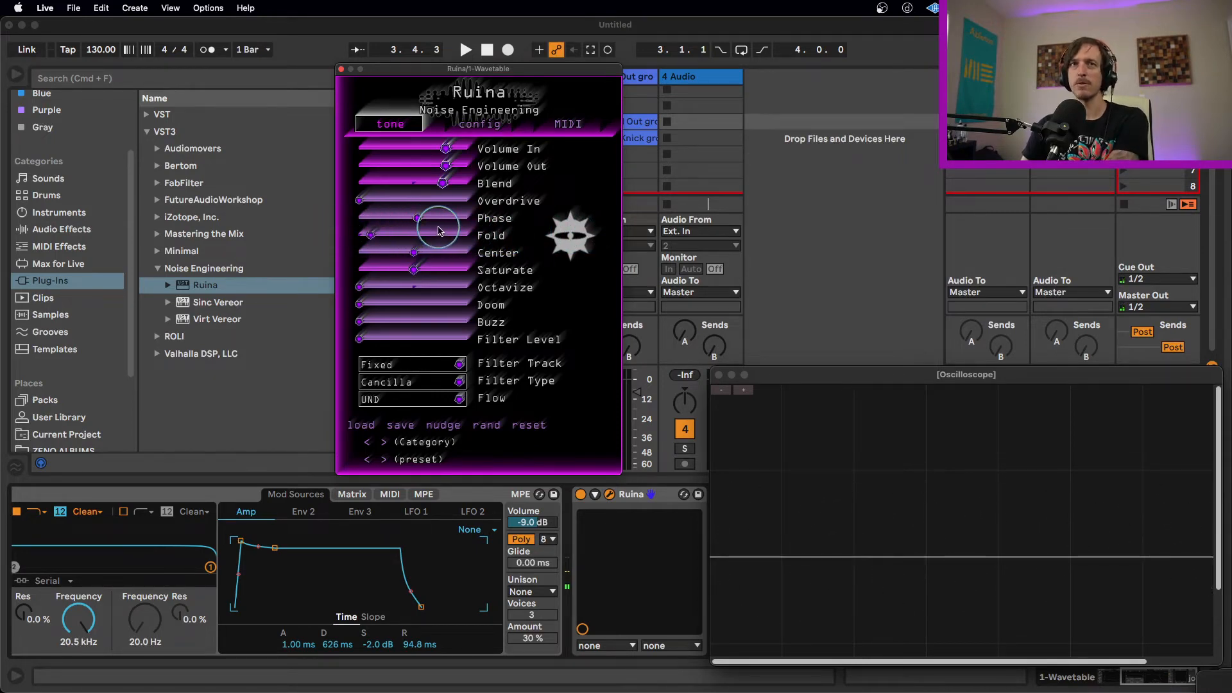
left_click_drag(360, 200, 519, 202)
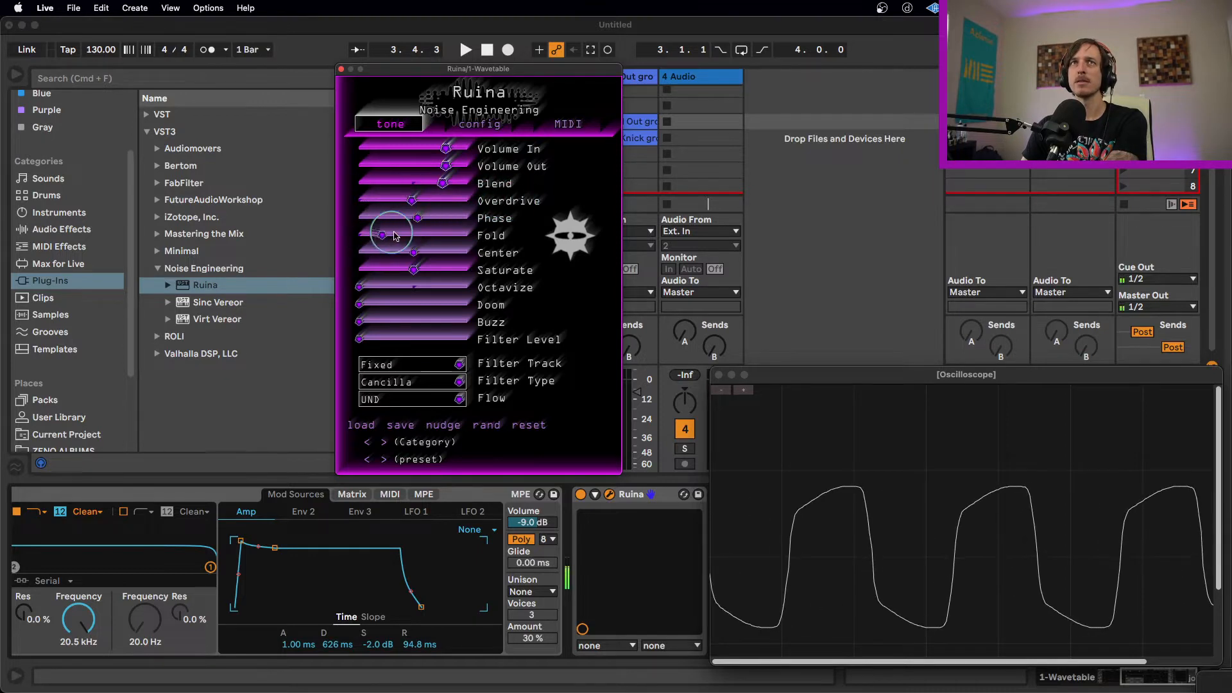
mouse_move(374, 235)
left_mouse_down()
mouse_move(517, 236)
mouse_move(408, 236)
mouse_move(385, 200)
mouse_move(308, 201)
mouse_move(370, 242)
left_mouse_up()
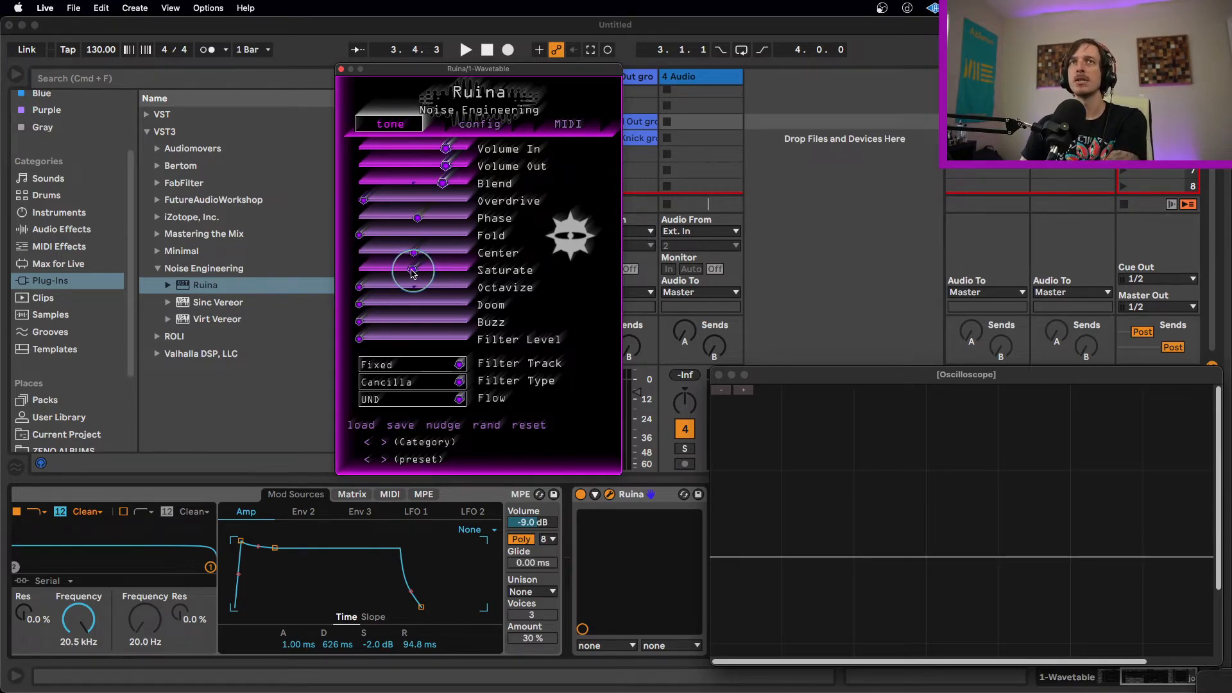
mouse_move(413, 270)
left_mouse_down()
mouse_move(292, 263)
mouse_move(545, 269)
mouse_move(427, 276)
left_mouse_up()
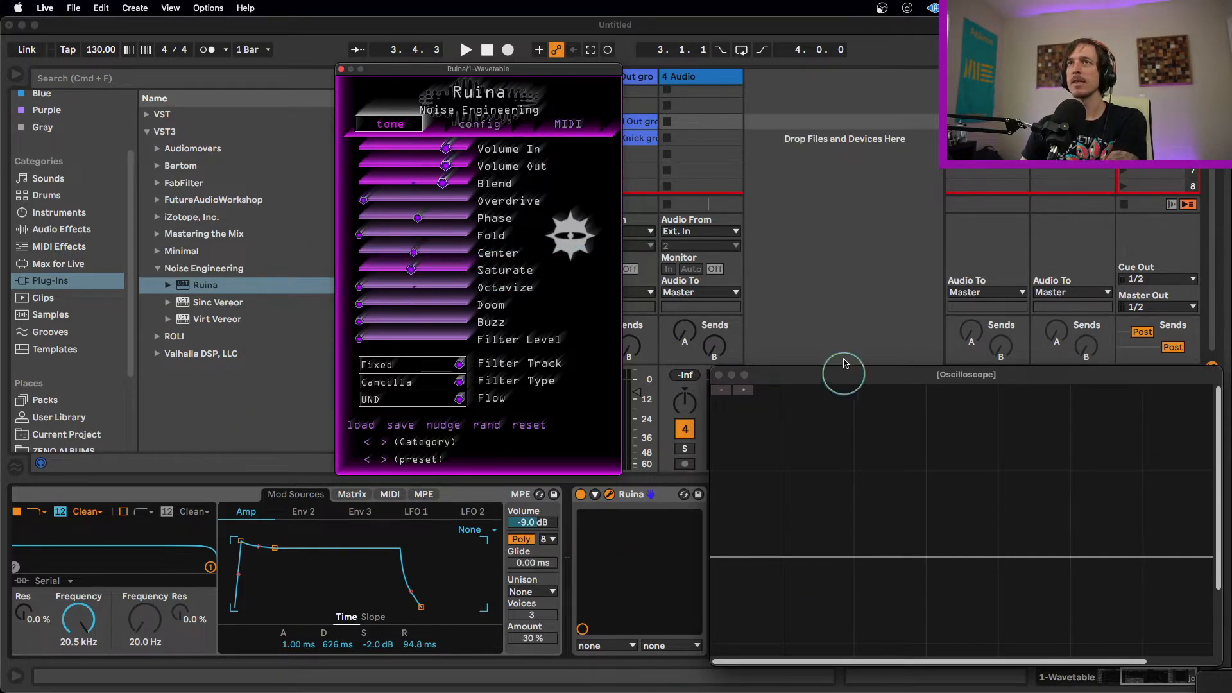
Set Wavetable's Osc 1 wavetable position to 67% and show the oscilloscope window above the Wavetable controls
left_click_drag(846, 376, 817, 280)
left_click(1132, 678)
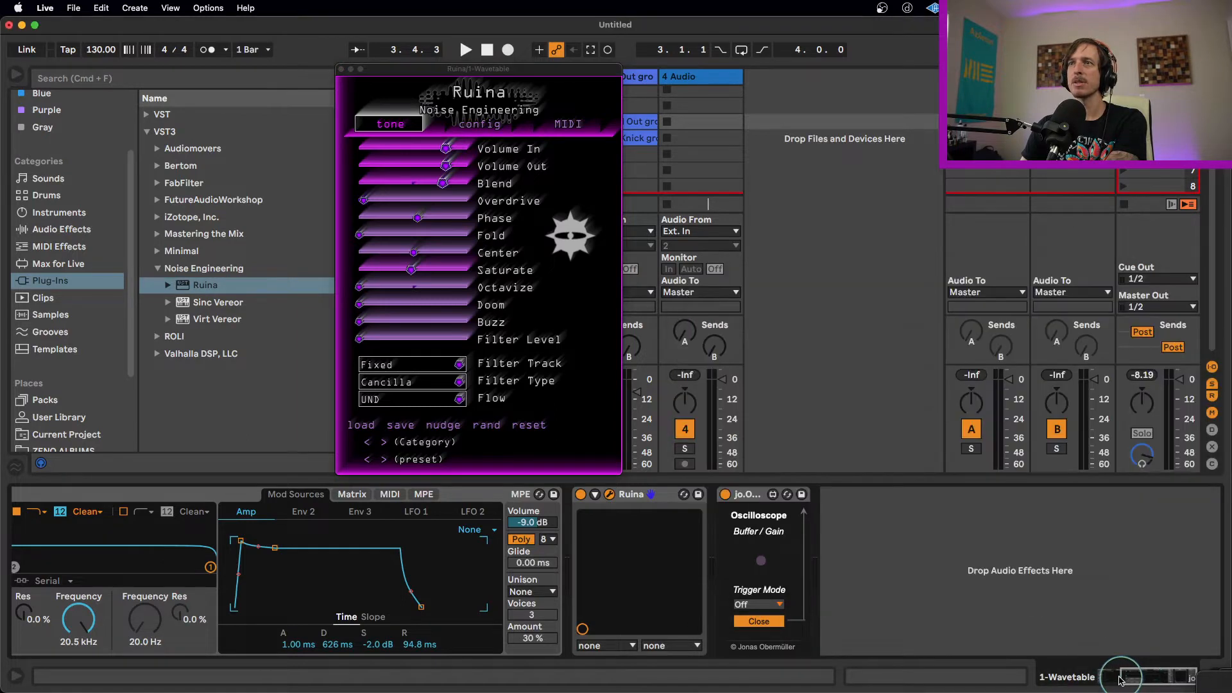
left_click_drag(1130, 678, 1108, 677)
mouse_move(328, 582)
left_mouse_down()
mouse_move(328, 538)
mouse_move(327, 594)
left_mouse_up()
left_click(1100, 621)
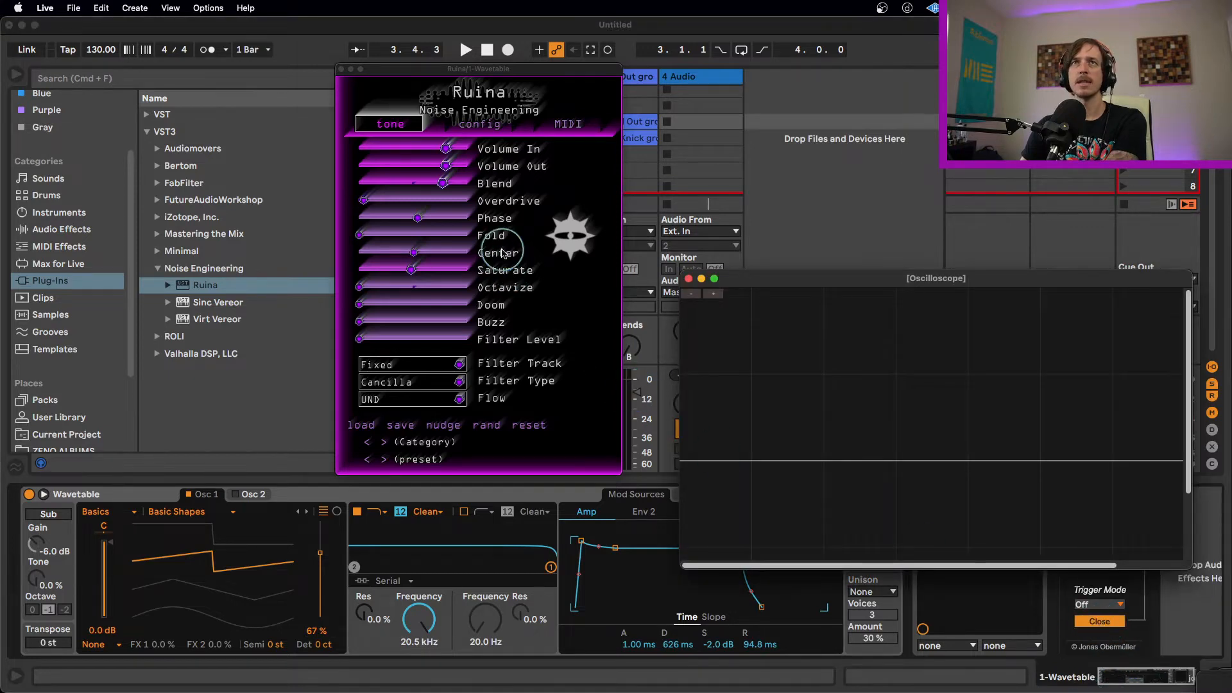
Sweep Ruina's Saturate and Center through their ranges, settling both just above centre
left_click_drag(411, 269, 569, 273)
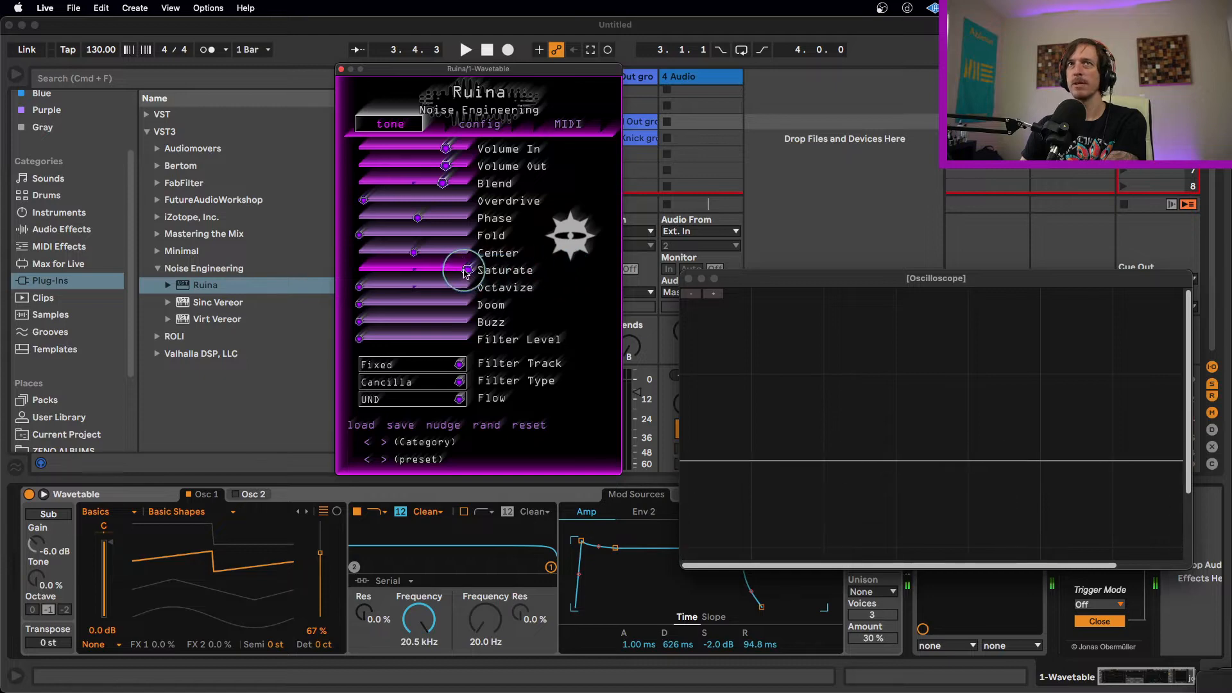
left_click_drag(466, 273, 138, 268)
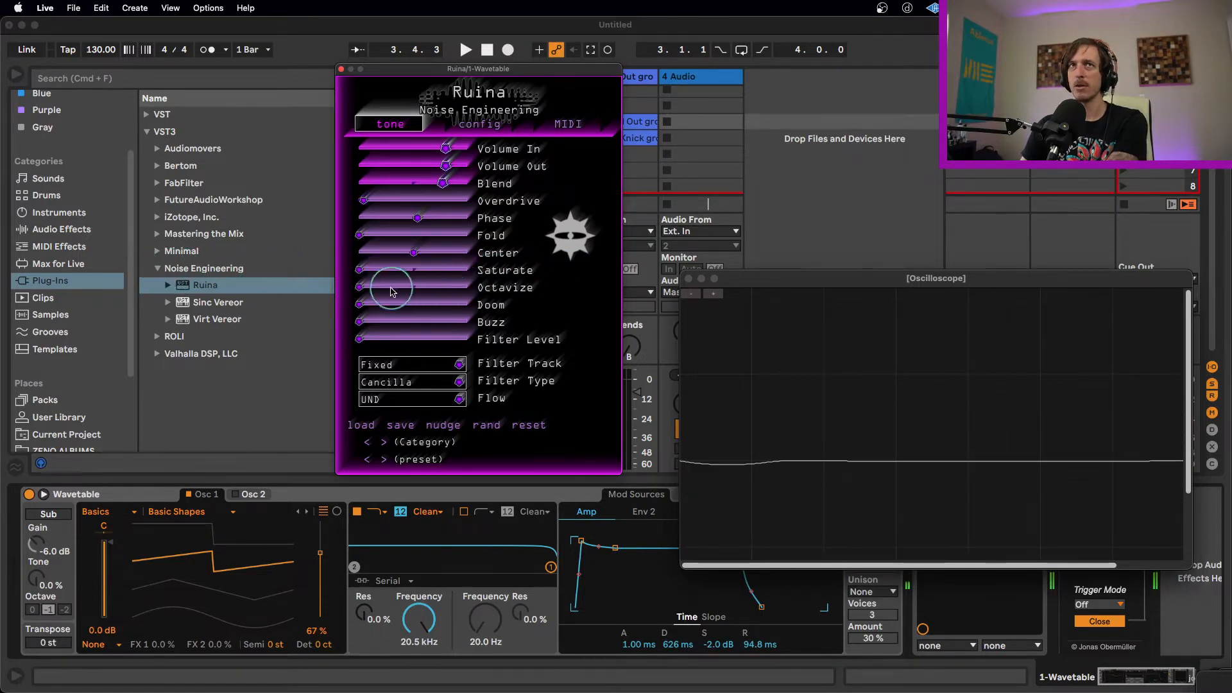
left_click_drag(391, 291, 526, 268)
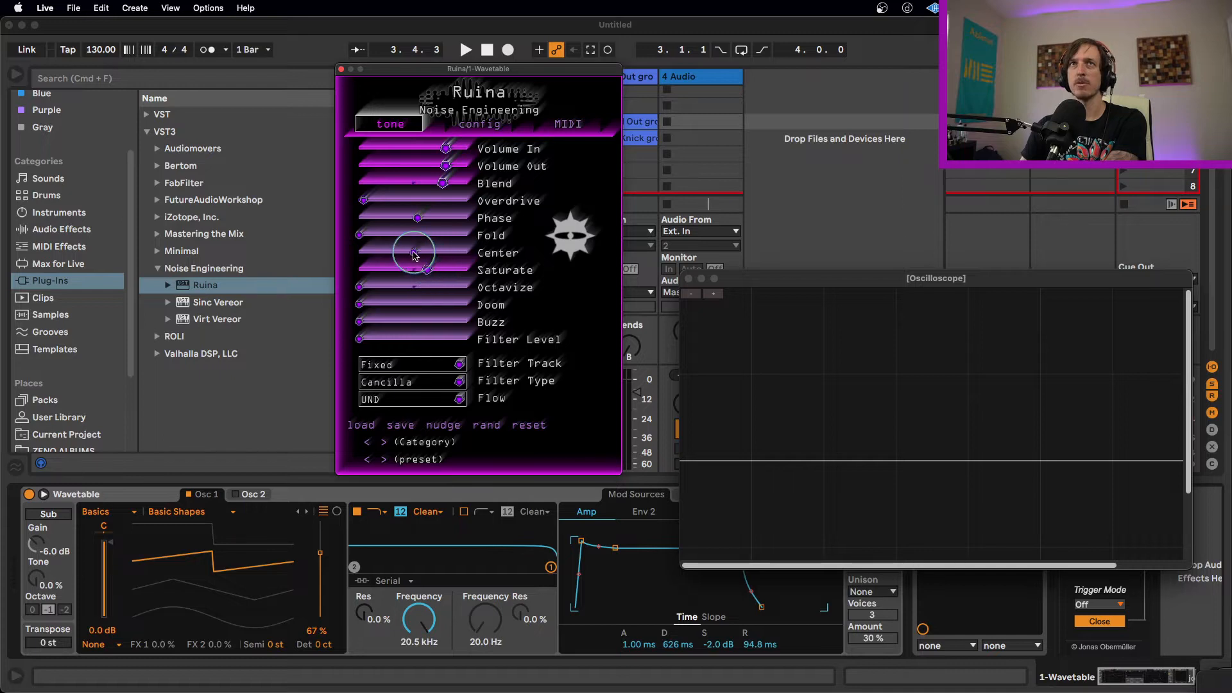
left_click_drag(414, 255, 564, 250)
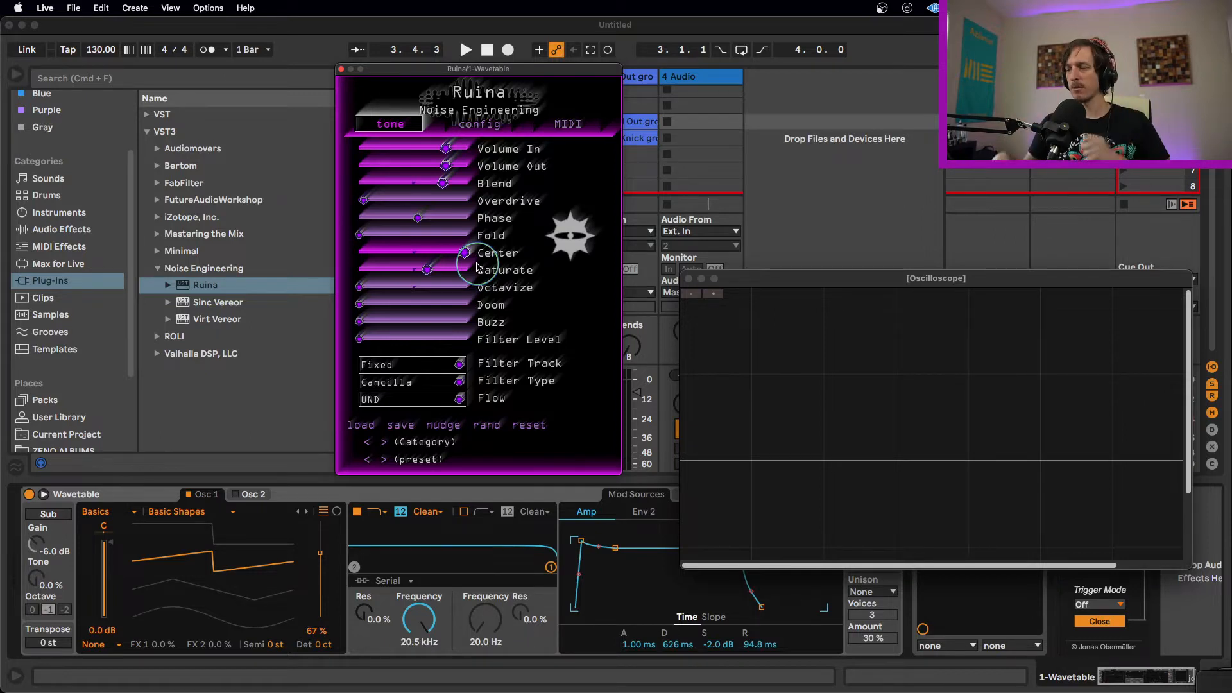
left_click_drag(477, 268, 331, 248)
left_click_drag(431, 272, 417, 270)
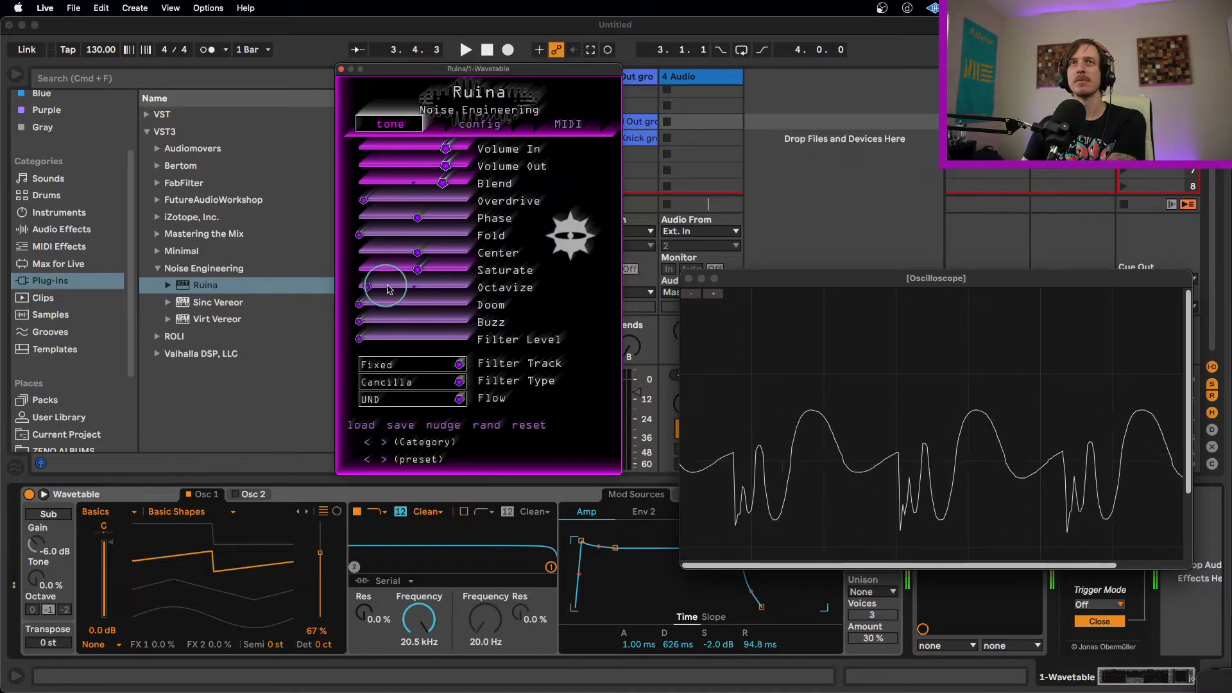
Raise Ruina's Octavize to just above centre and audition Doom and Buzz, returning both to minimum
mouse_move(363, 289)
left_mouse_down()
mouse_move(693, 276)
mouse_move(369, 278)
mouse_move(656, 280)
mouse_move(413, 280)
mouse_move(429, 289)
mouse_move(371, 317)
mouse_move(358, 307)
left_mouse_up()
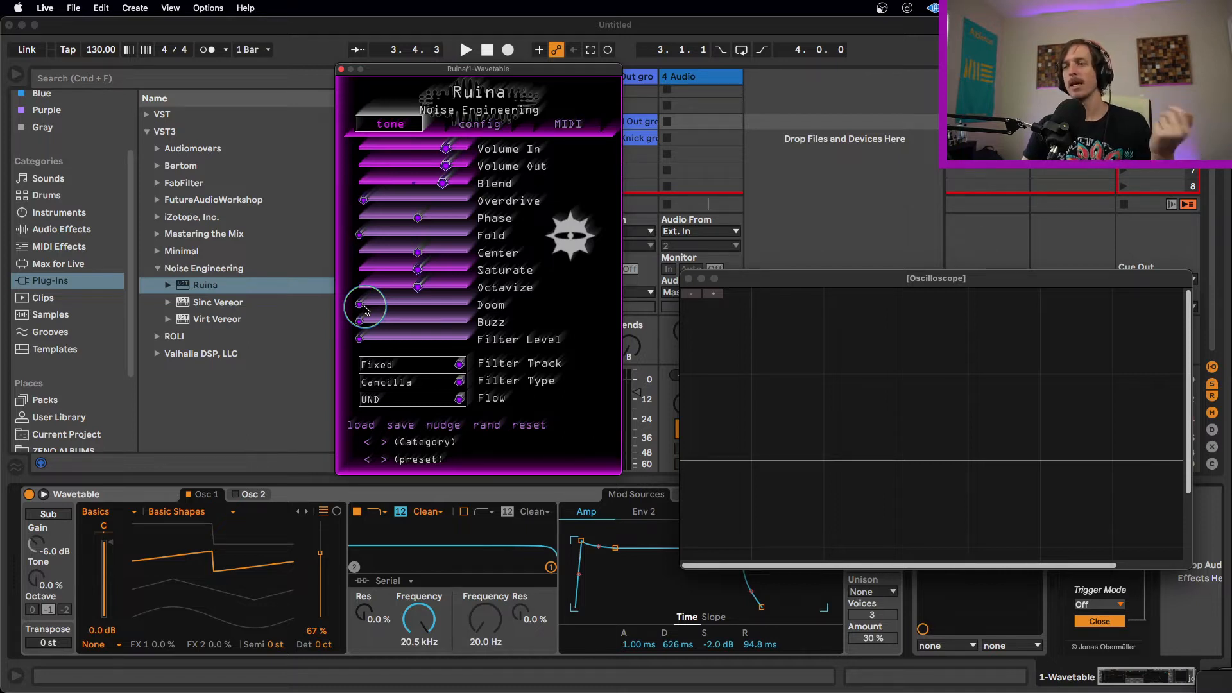
left_click_drag(360, 308, 387, 310)
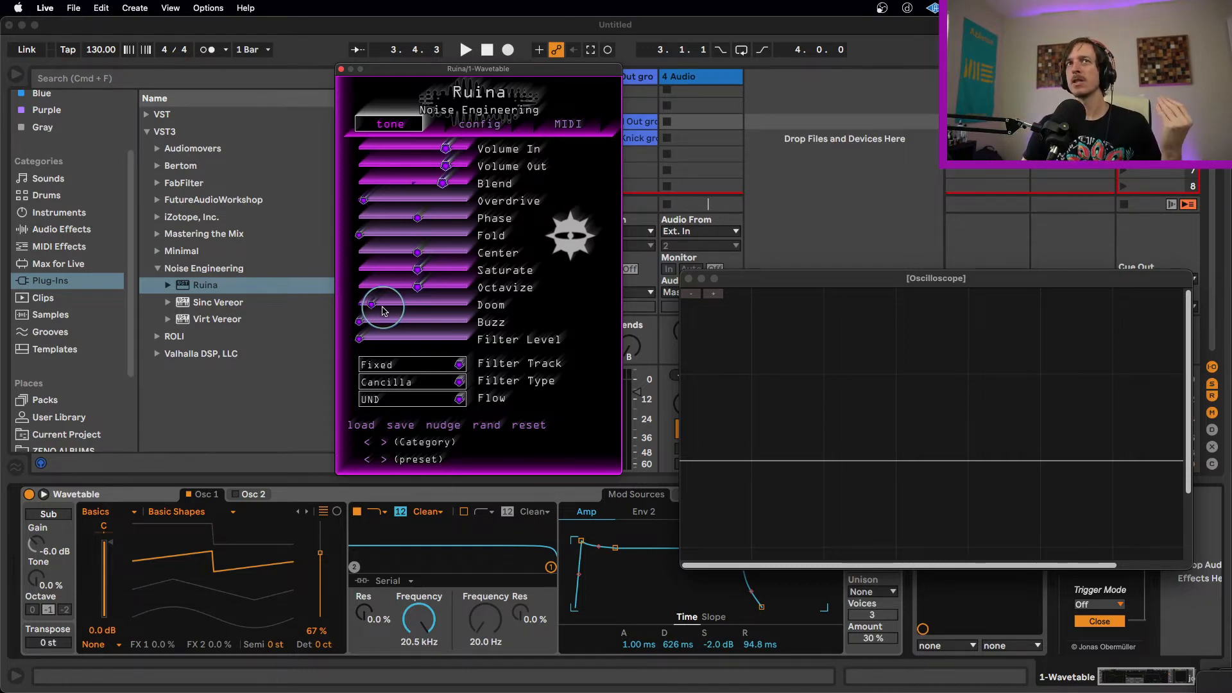
left_click_drag(384, 312, 434, 316)
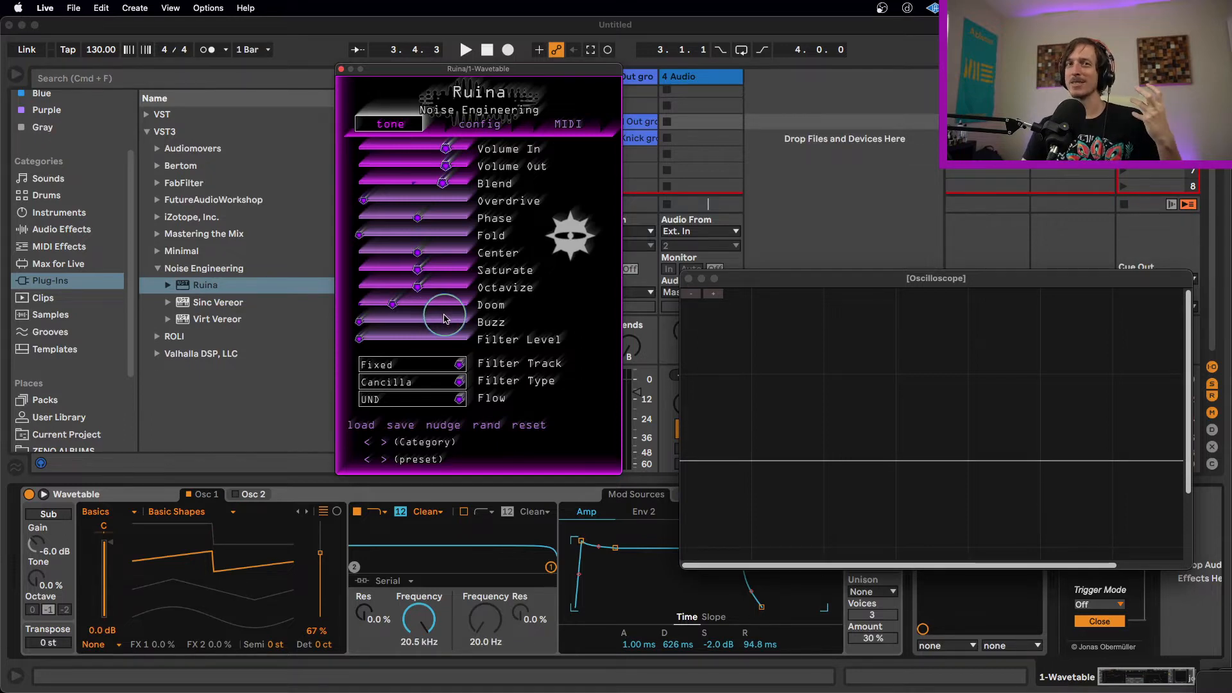
left_click_drag(448, 312, 387, 306)
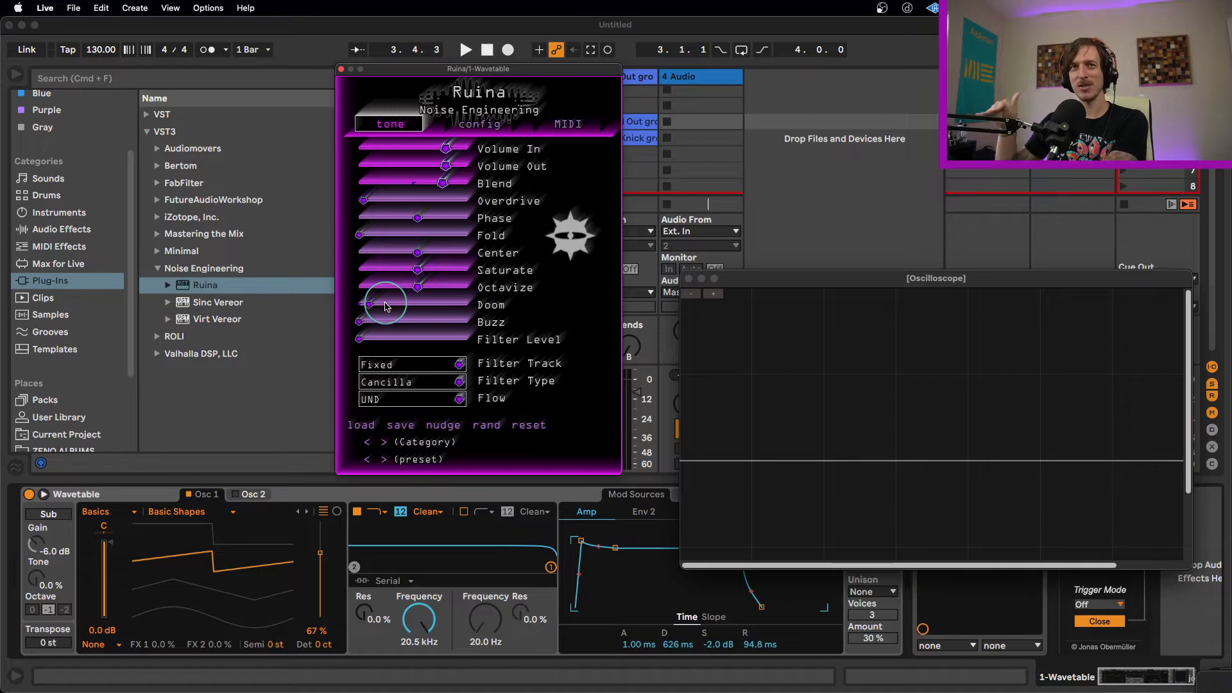
left_click_drag(387, 306, 554, 310)
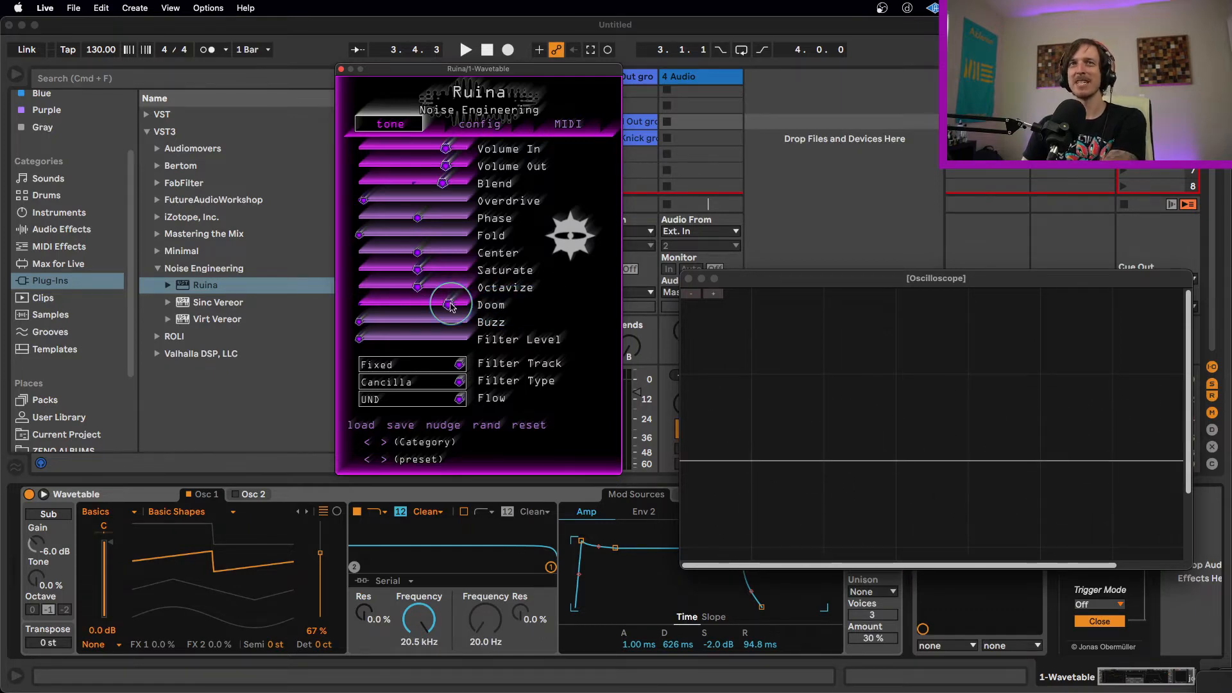
left_click_drag(450, 303, 171, 309)
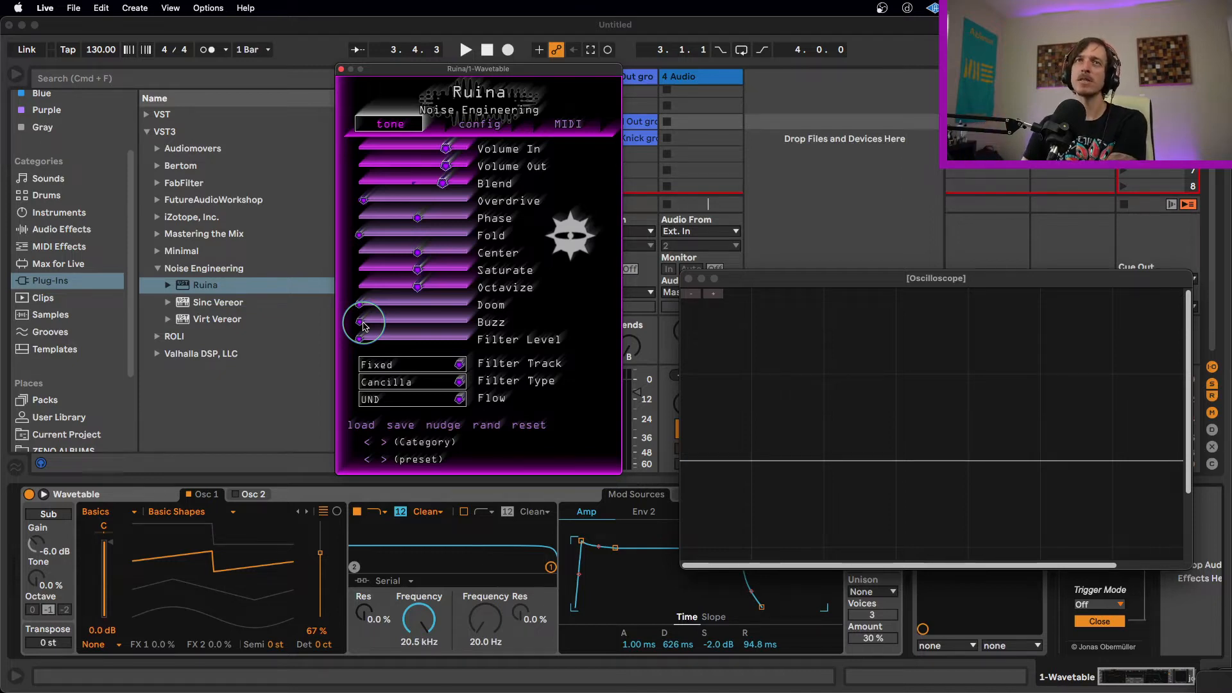
left_click_drag(361, 322, 247, 325)
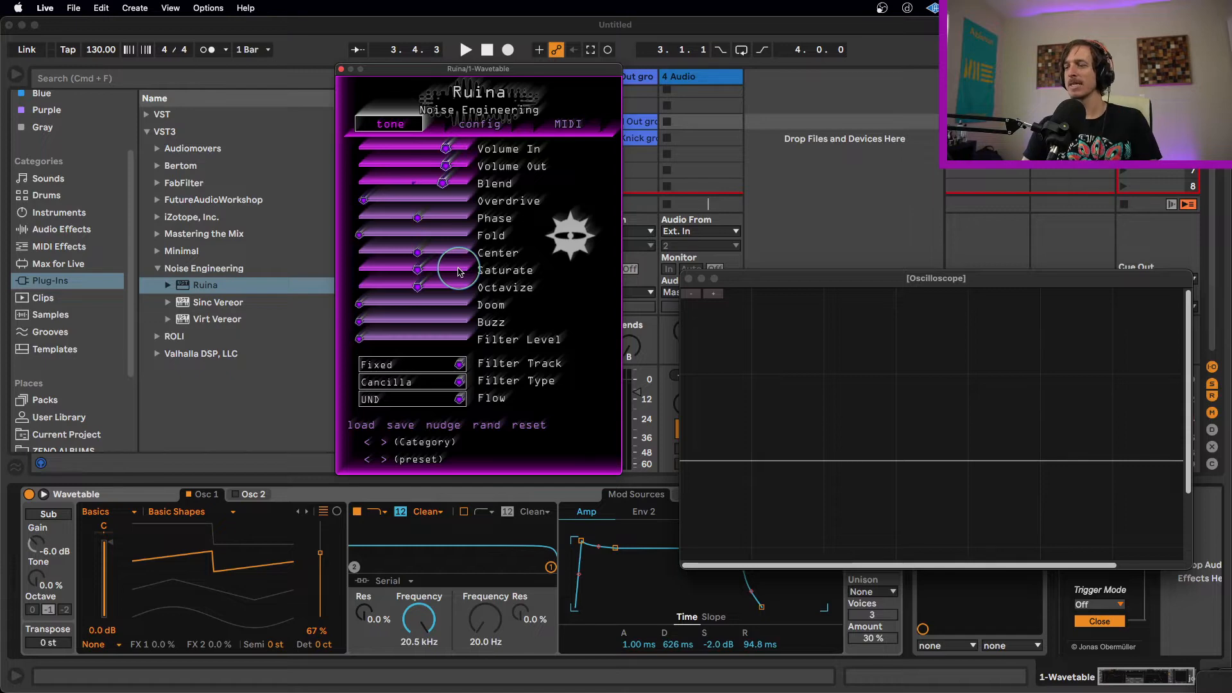
Set Wavetable's Osc 1 wavetable position to 0.0% and bring the oscilloscope back into view
mouse_move(320, 575)
left_mouse_down()
mouse_move(320, 614)
mouse_move(322, 586)
left_mouse_up()
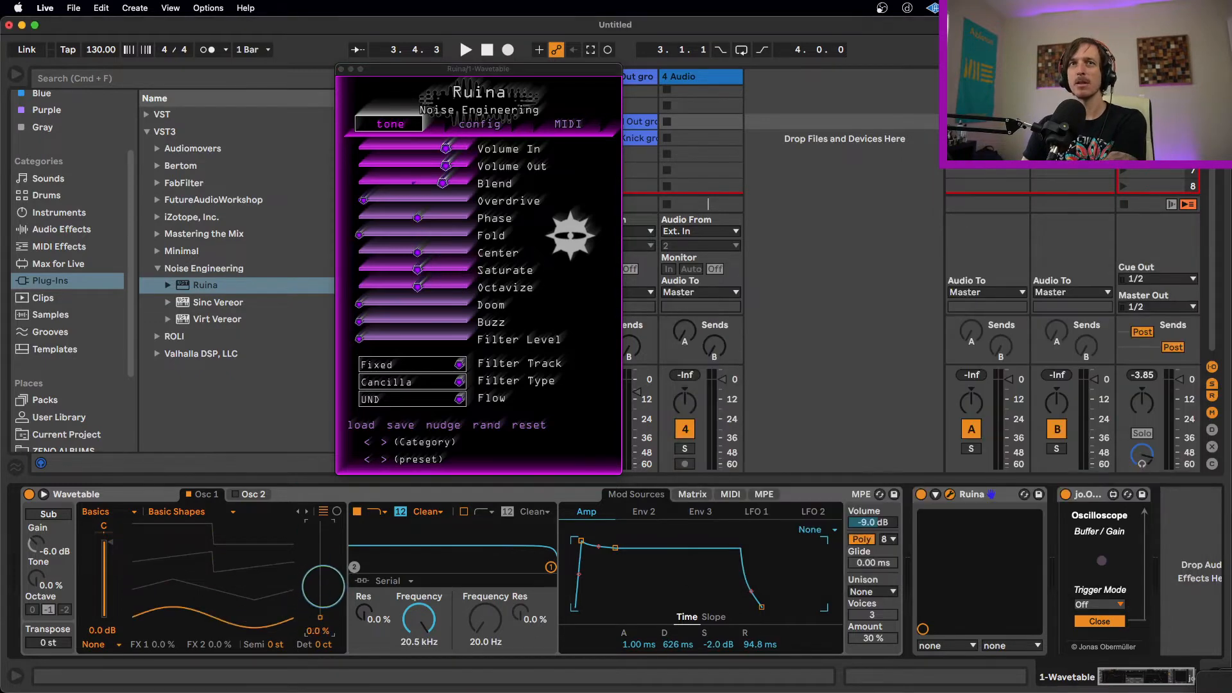
left_click(1084, 621)
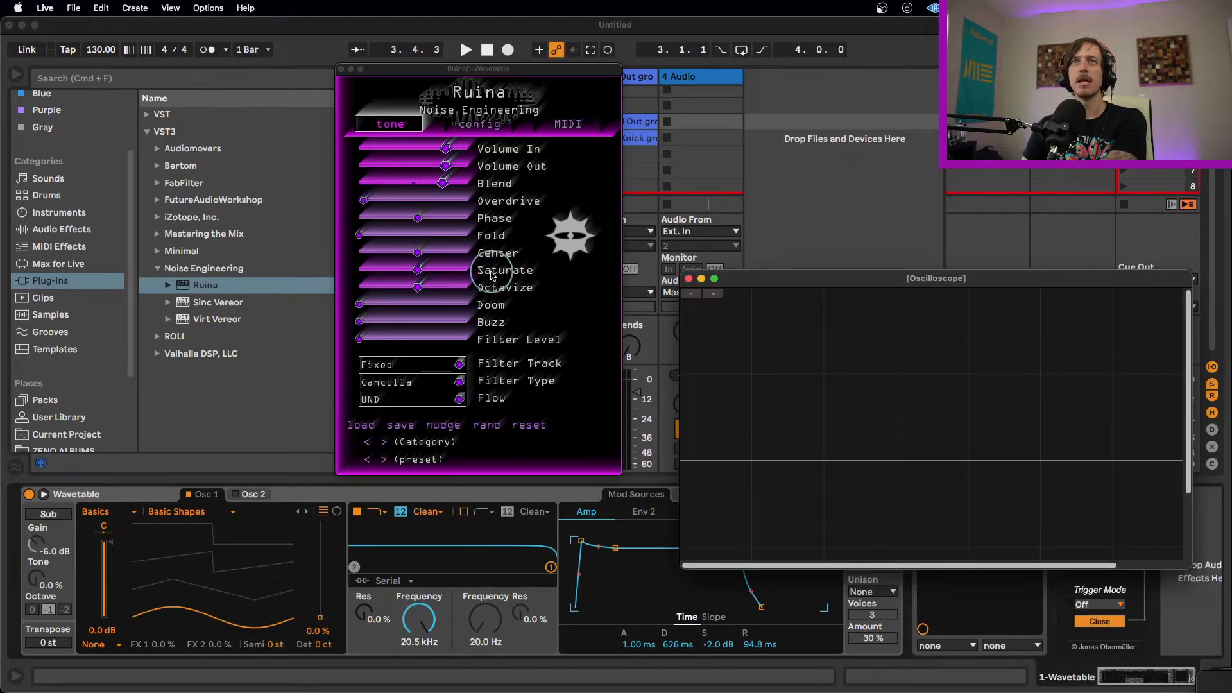
Raise Ruina's Overdrive, Fold, Doom and Buzz, and sweep Saturate and Octavize, settling both below centre
left_click(548, 300)
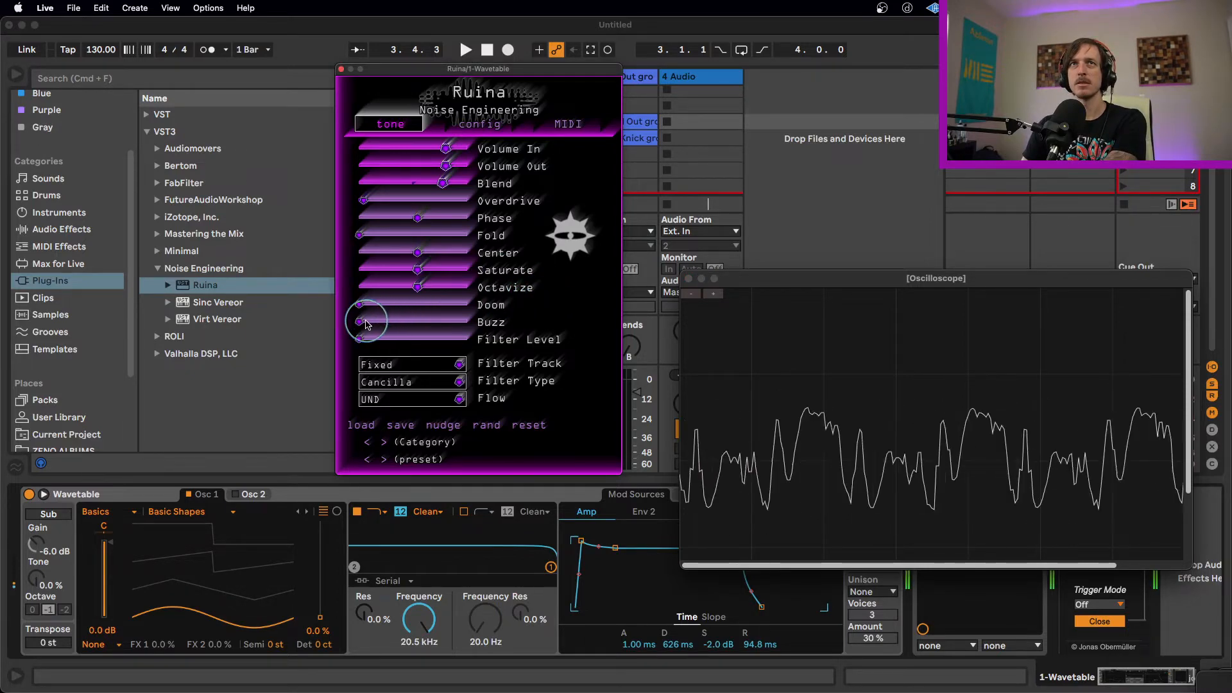
left_click_drag(365, 321, 340, 272)
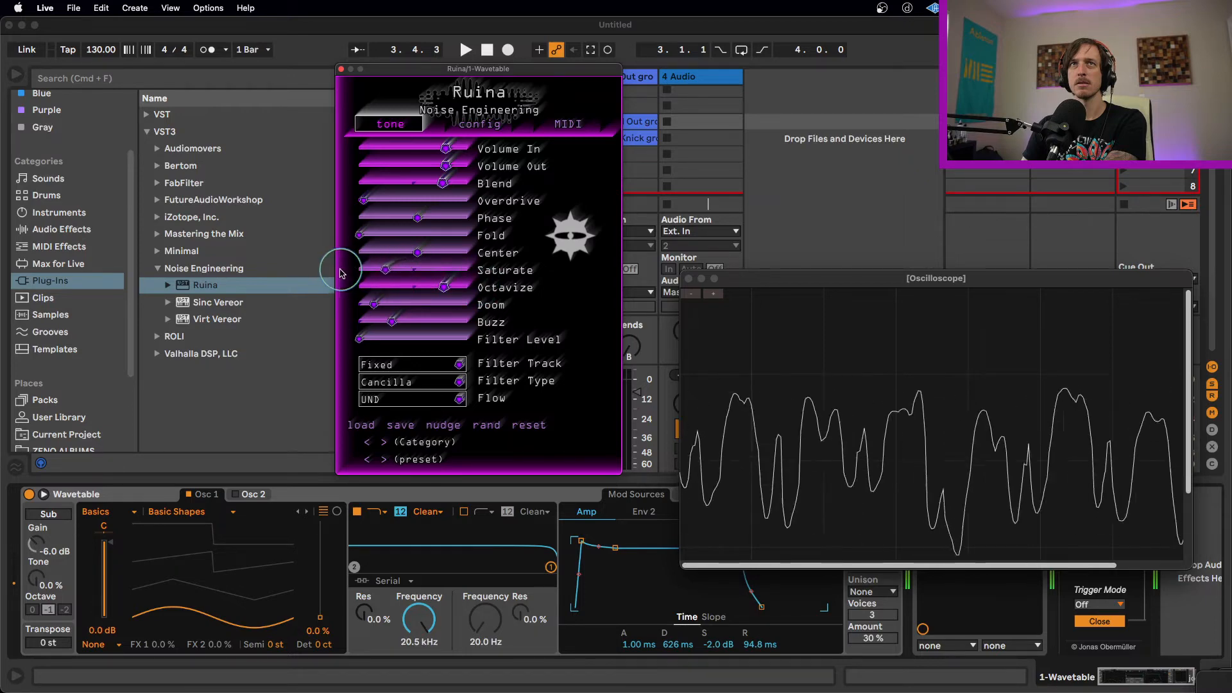
left_click_drag(394, 206, 463, 201)
left_click_drag(358, 238, 484, 235)
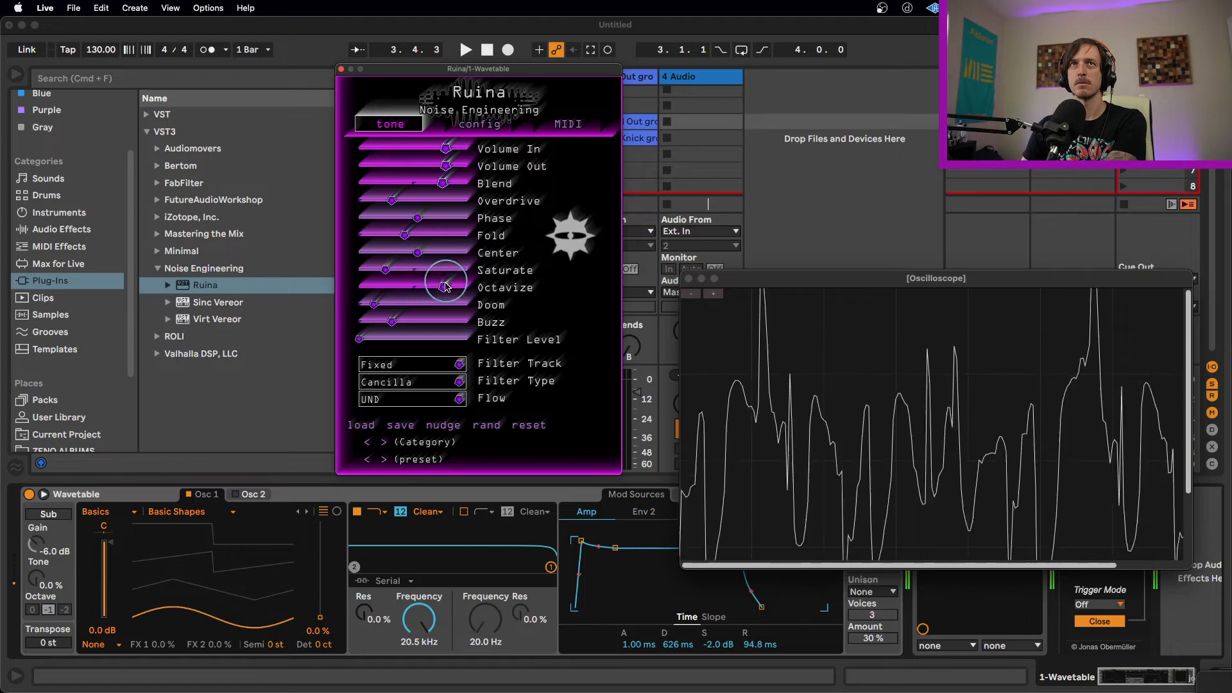
left_click_drag(445, 286, 303, 294)
left_click_drag(380, 308, 469, 317)
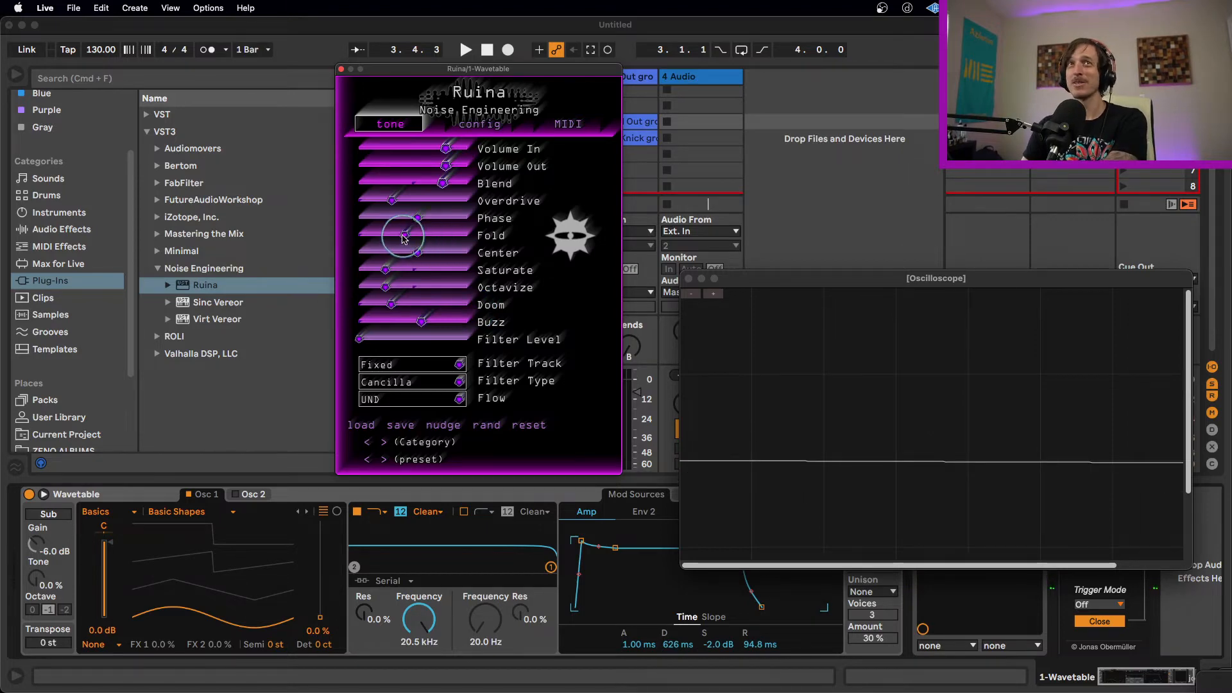
Lower Ruina's Fold and Phase, bring Overdrive to about the midpoint, and raise Center and Saturate above centre
left_click_drag(404, 238, 358, 220)
left_click_drag(418, 252, 495, 248)
left_click_drag(386, 271, 503, 270)
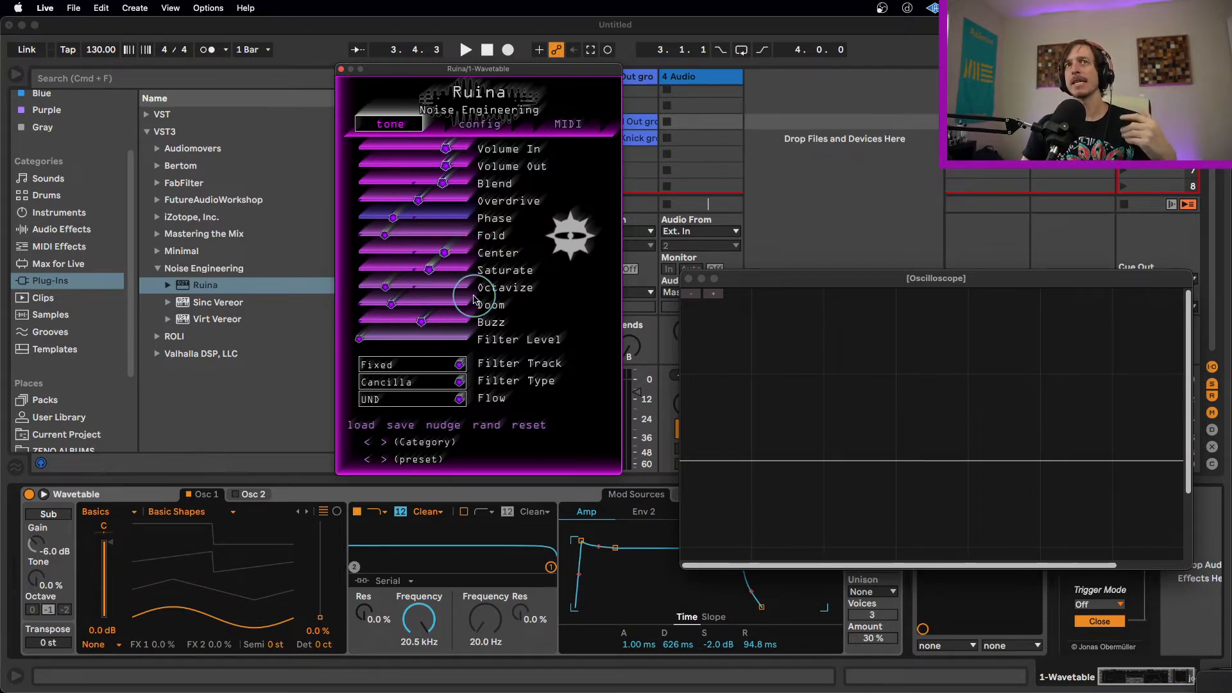
Audition the Boscio filter type with Filter Level near maximum, finishing on Cancilla with Filter Level around the midpoint
left_click(450, 382)
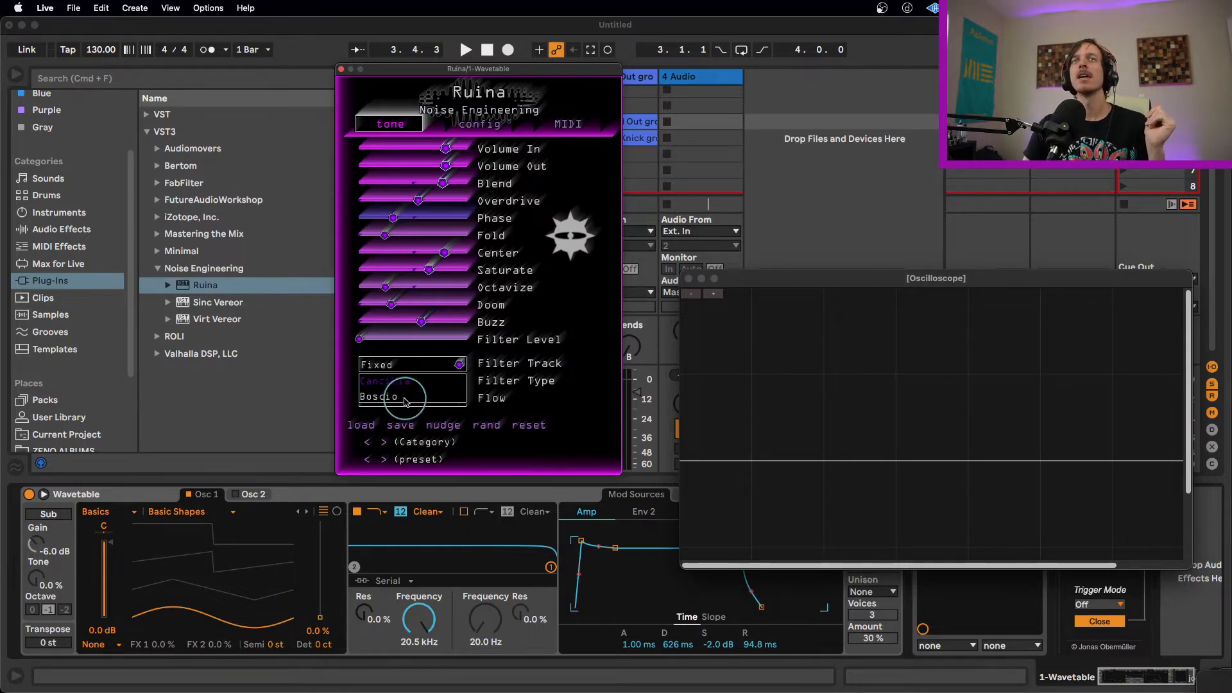
left_click(405, 398)
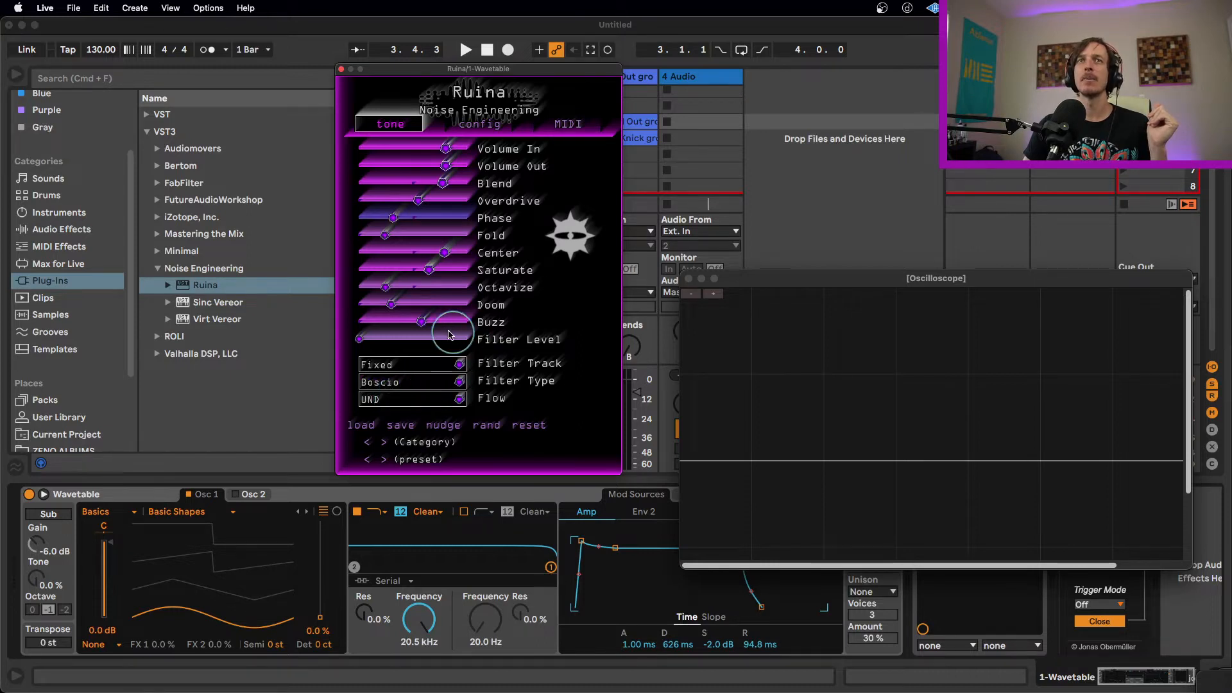
left_click_drag(363, 341, 573, 334)
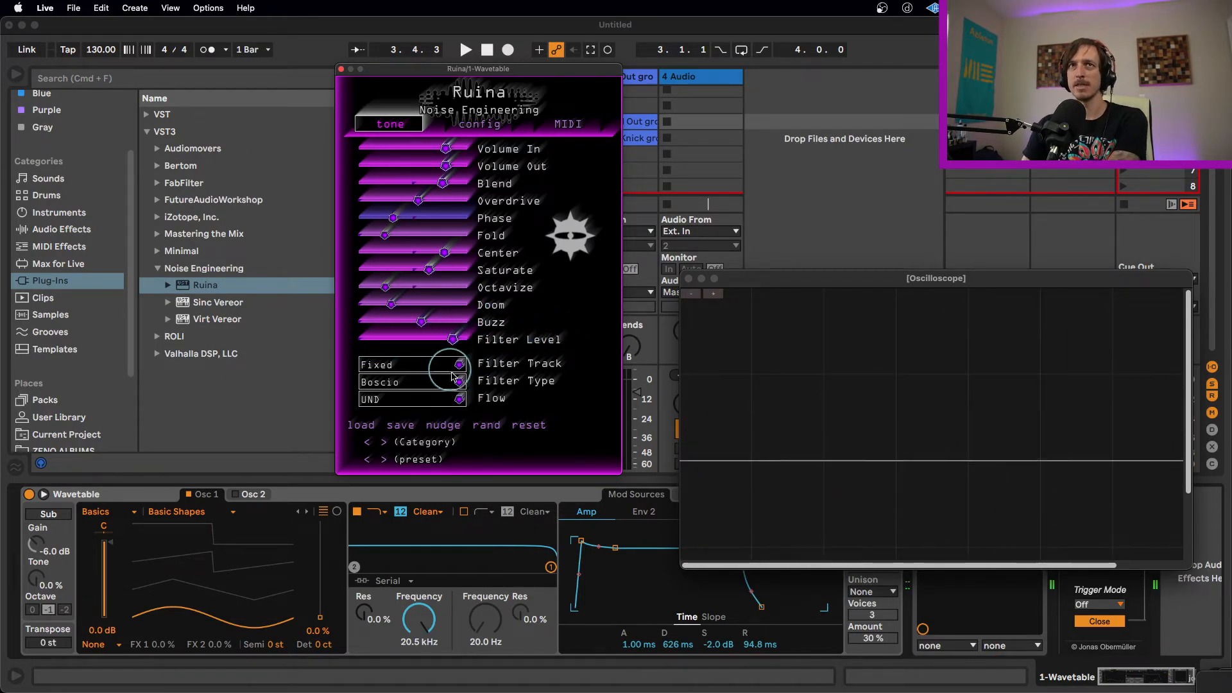
left_click_drag(459, 383, 408, 383)
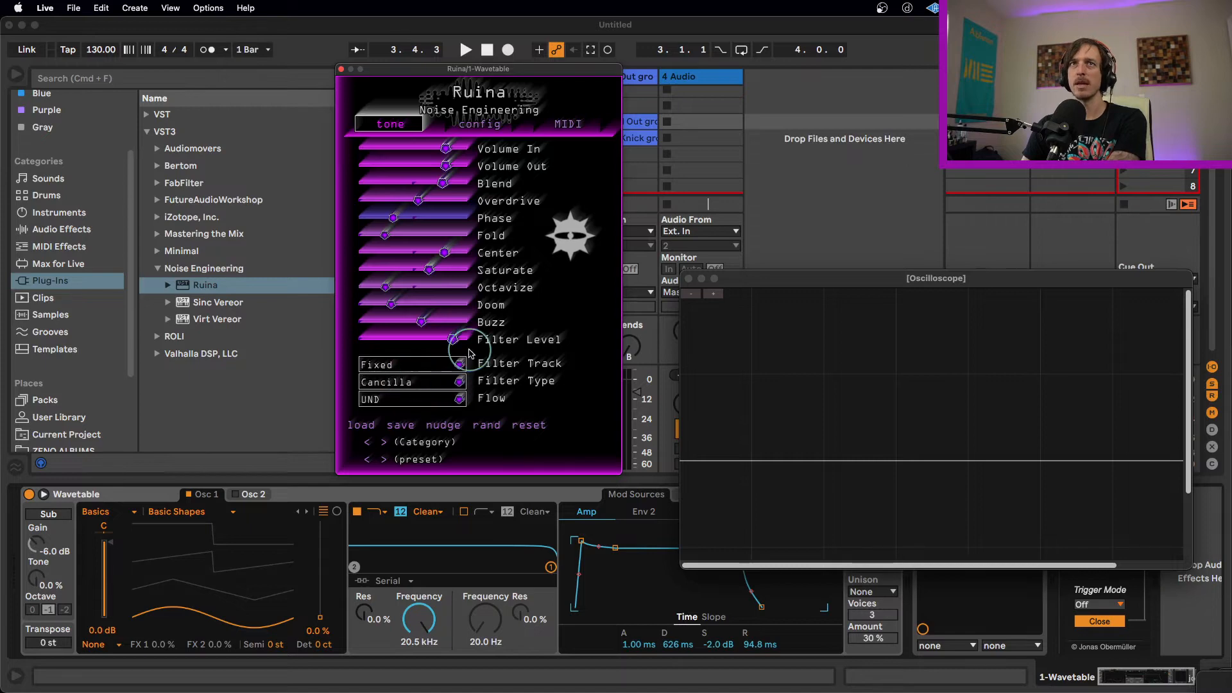
left_click_drag(469, 352, 512, 318)
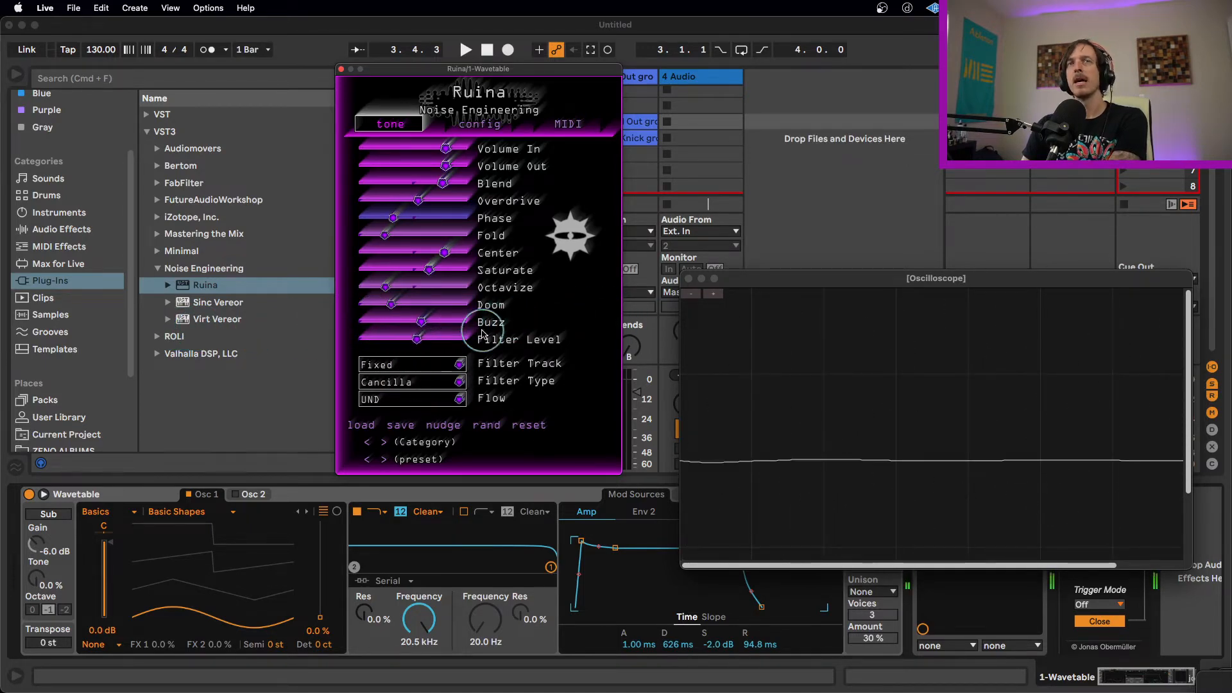
Set Ruina's Filter Track to Mobile and Filter Type to Boscio
left_click(463, 366)
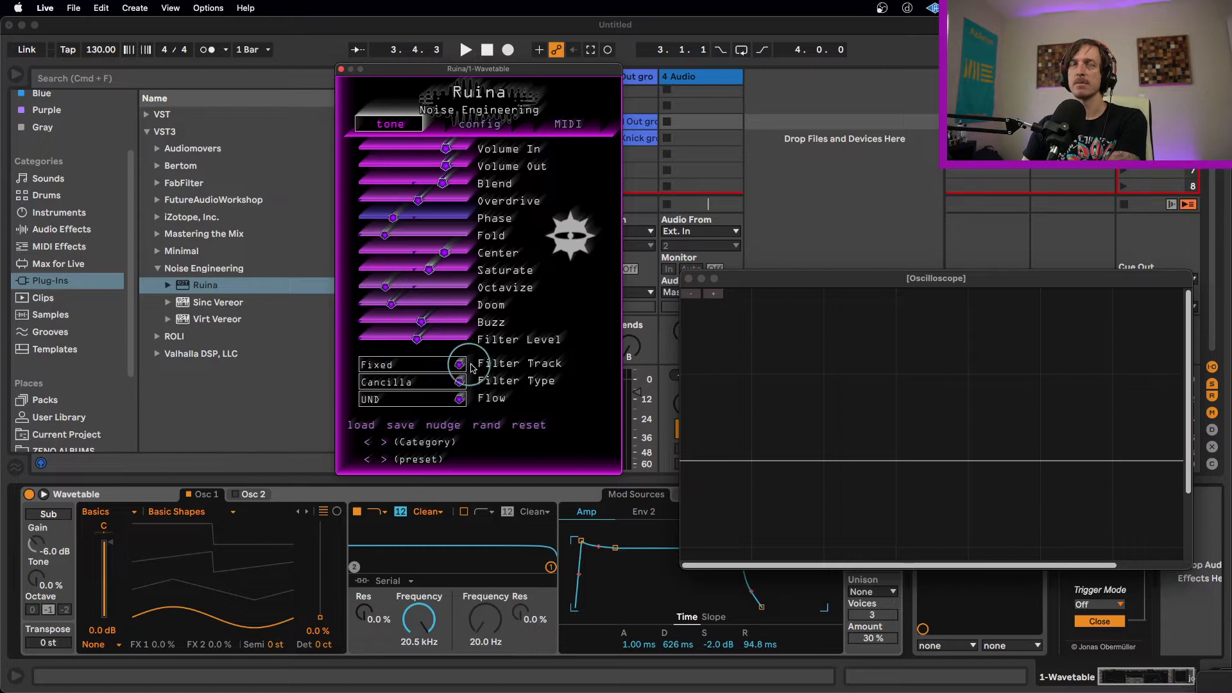
left_click(459, 366)
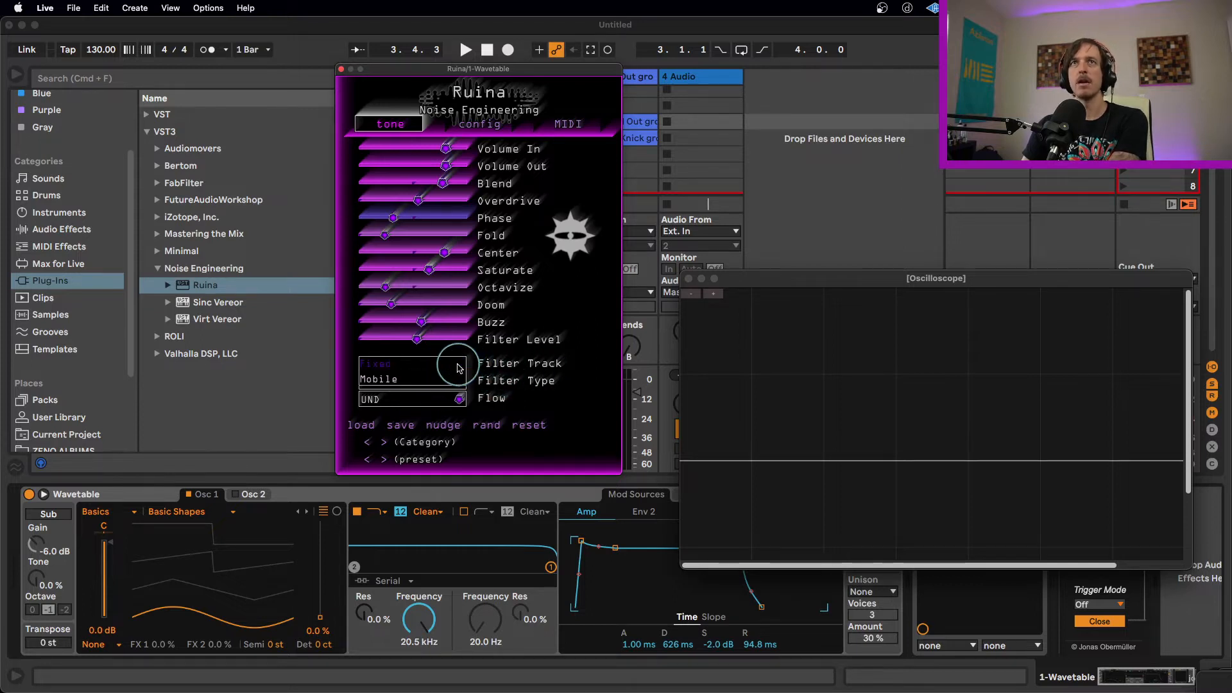
left_click(411, 379)
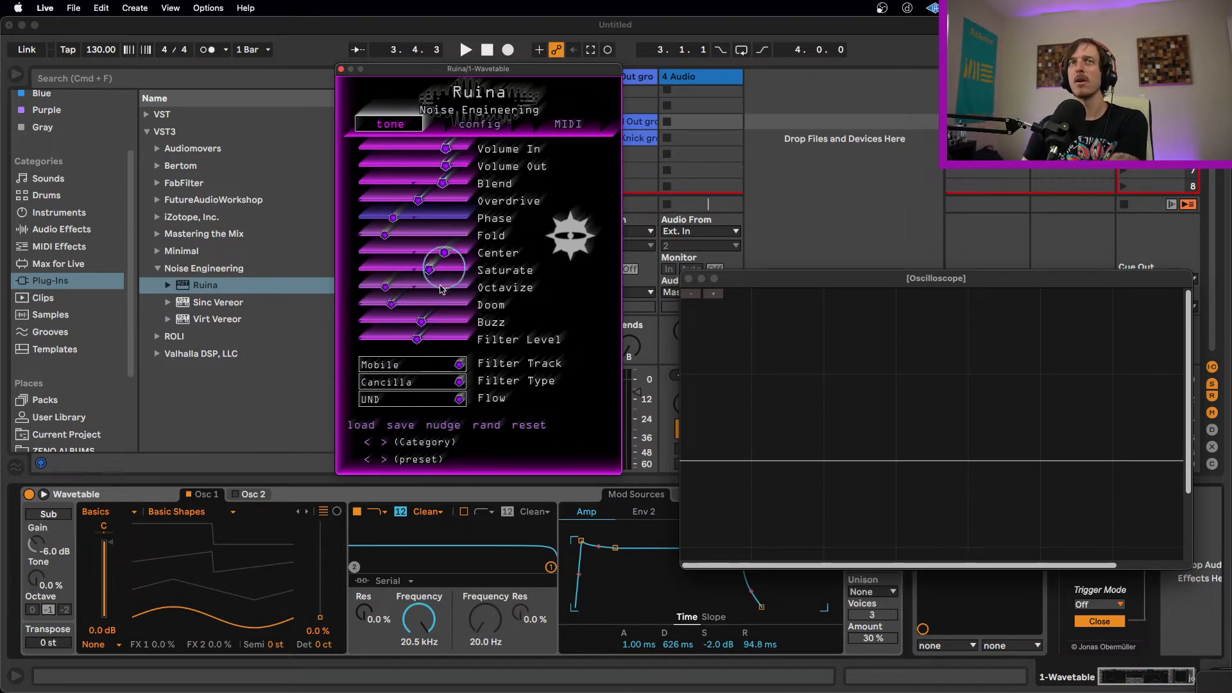
left_click(449, 382)
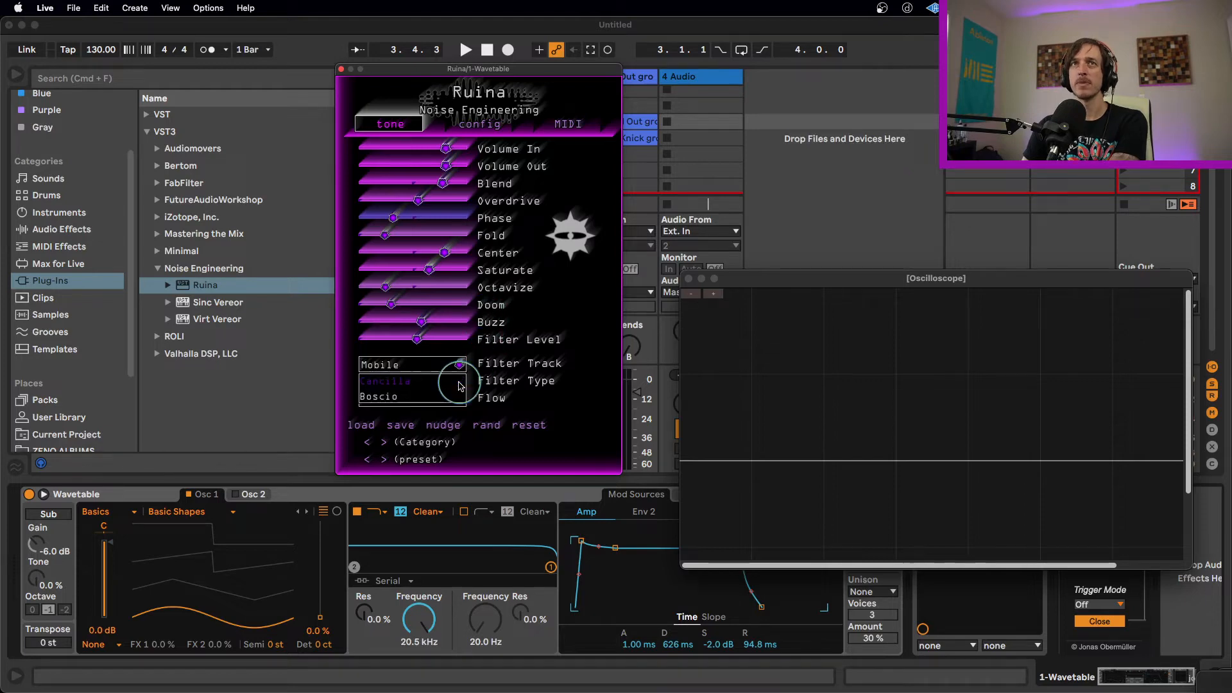
left_click(408, 398)
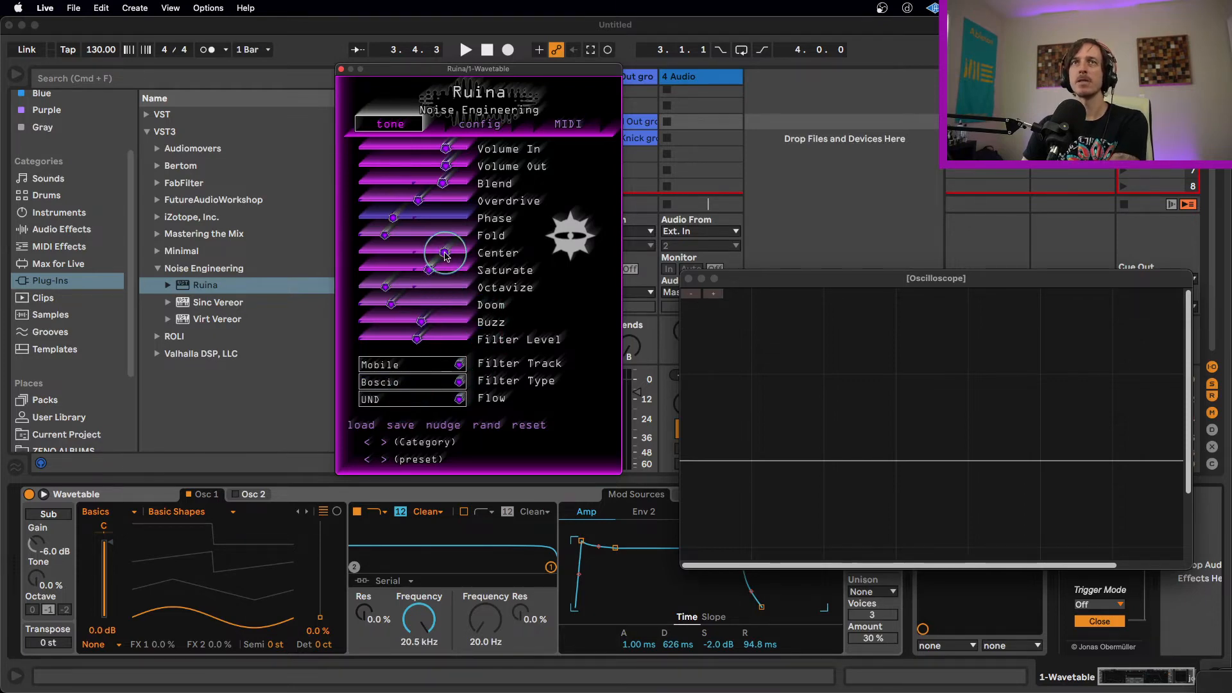
Raise Ruina's Filter Level to maximum and lower Center to its minimum
left_click_drag(446, 256, 325, 266)
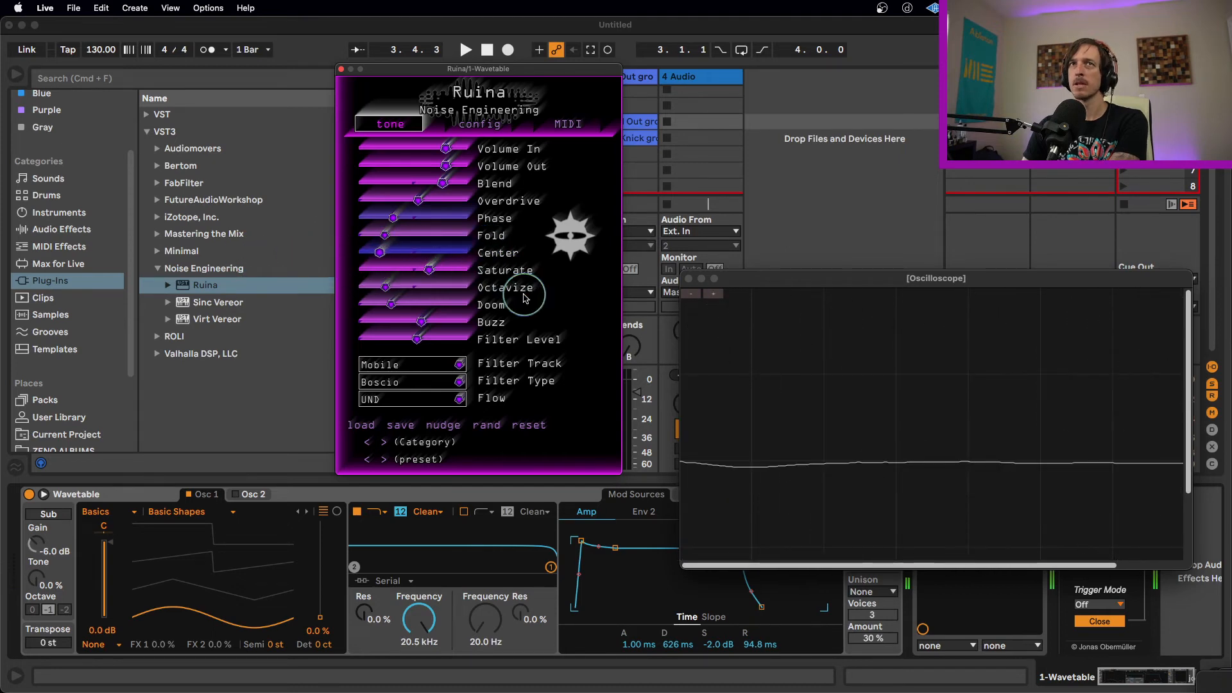
left_click_drag(417, 339, 566, 335)
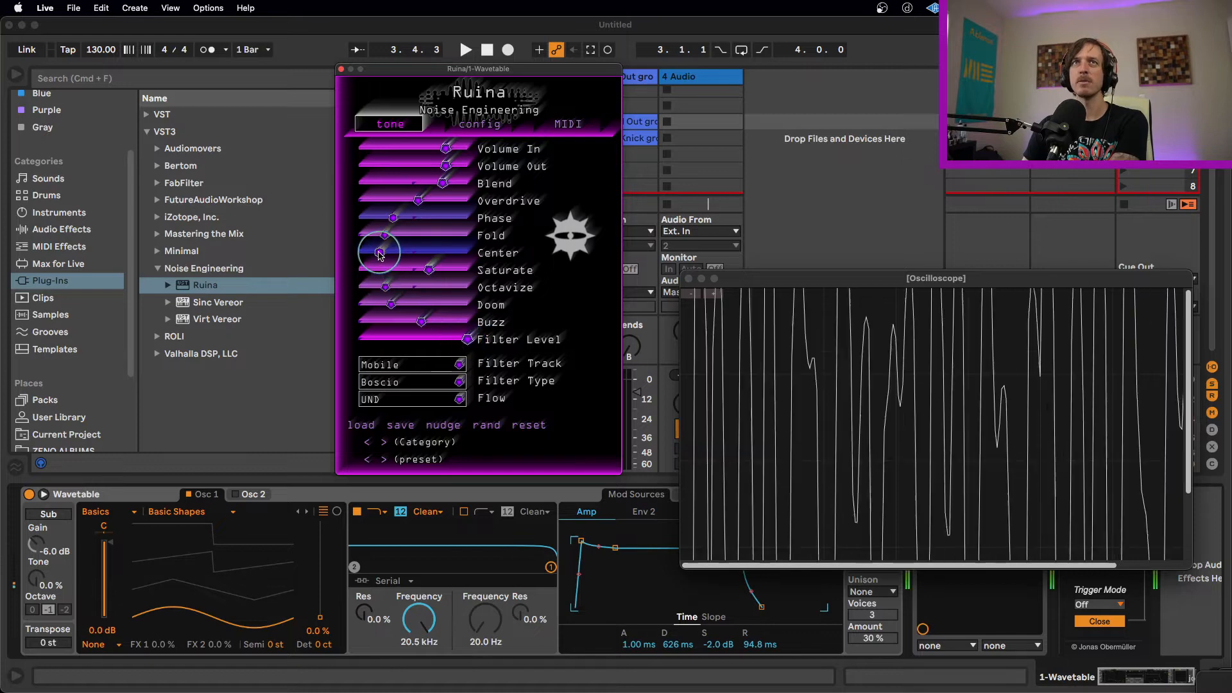
left_click_drag(379, 255, 365, 253)
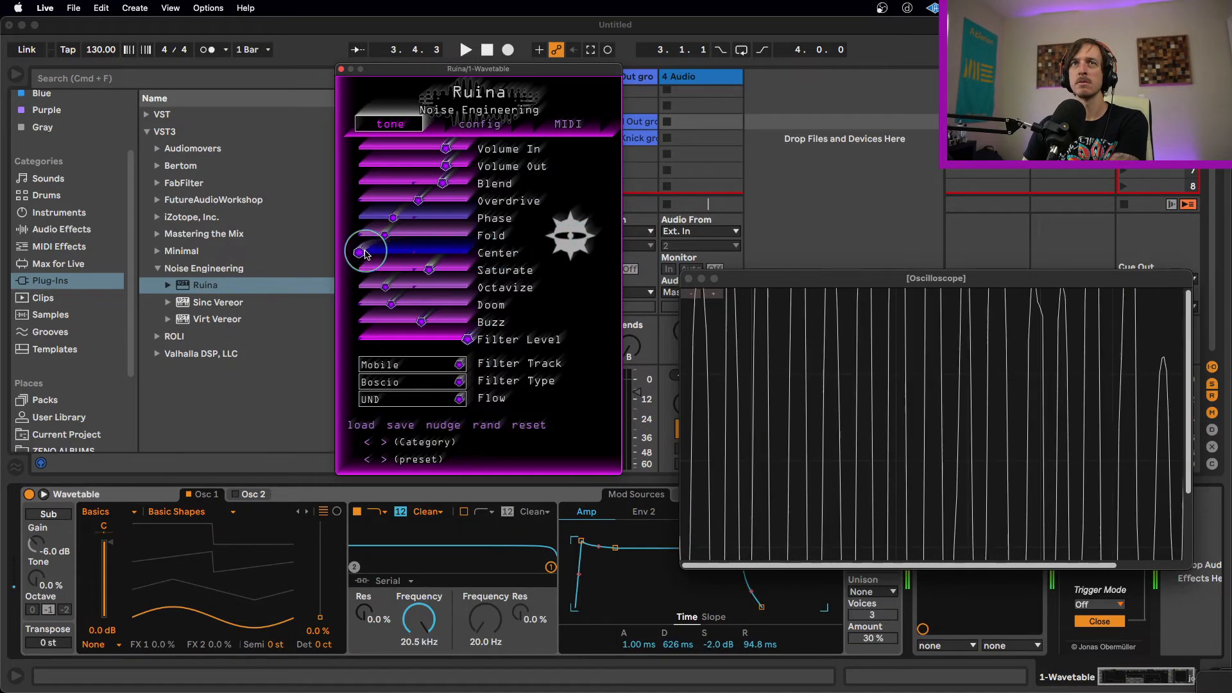
Switch Filter Type to Cancilla and adjust Center to just above centre, Saturate below centre and Fold near the midpoint
left_click(429, 387)
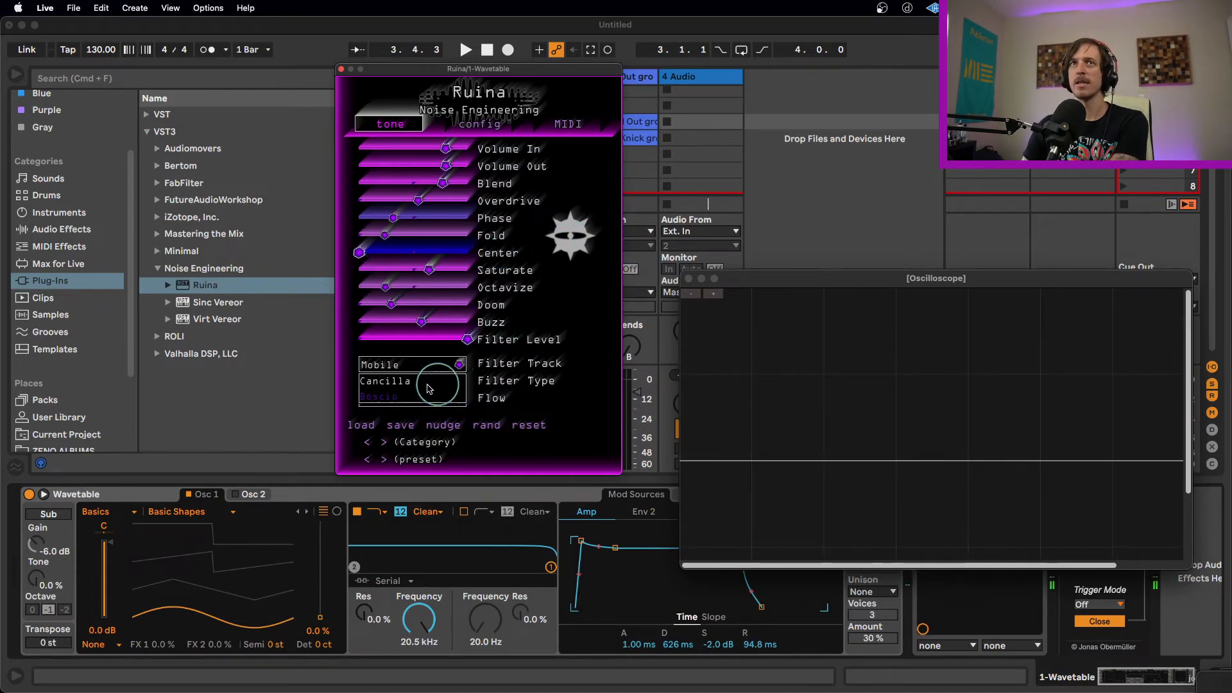
left_click(429, 385)
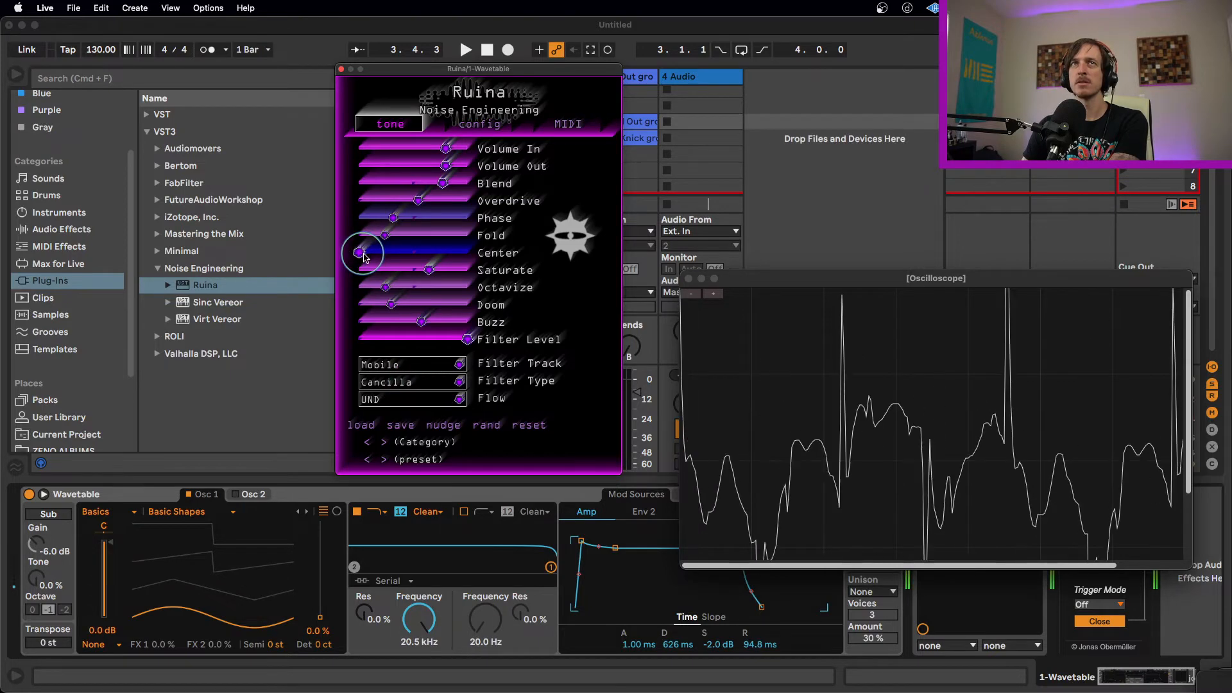
left_click_drag(364, 257, 349, 276)
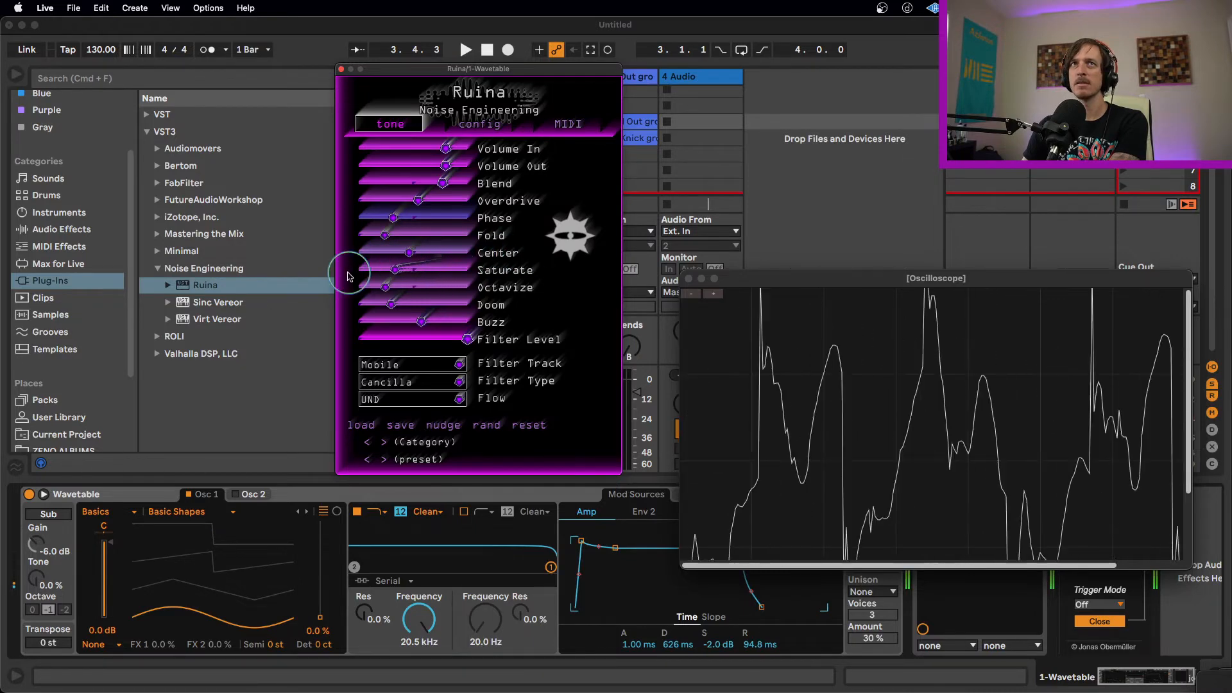
left_click_drag(413, 252, 448, 254)
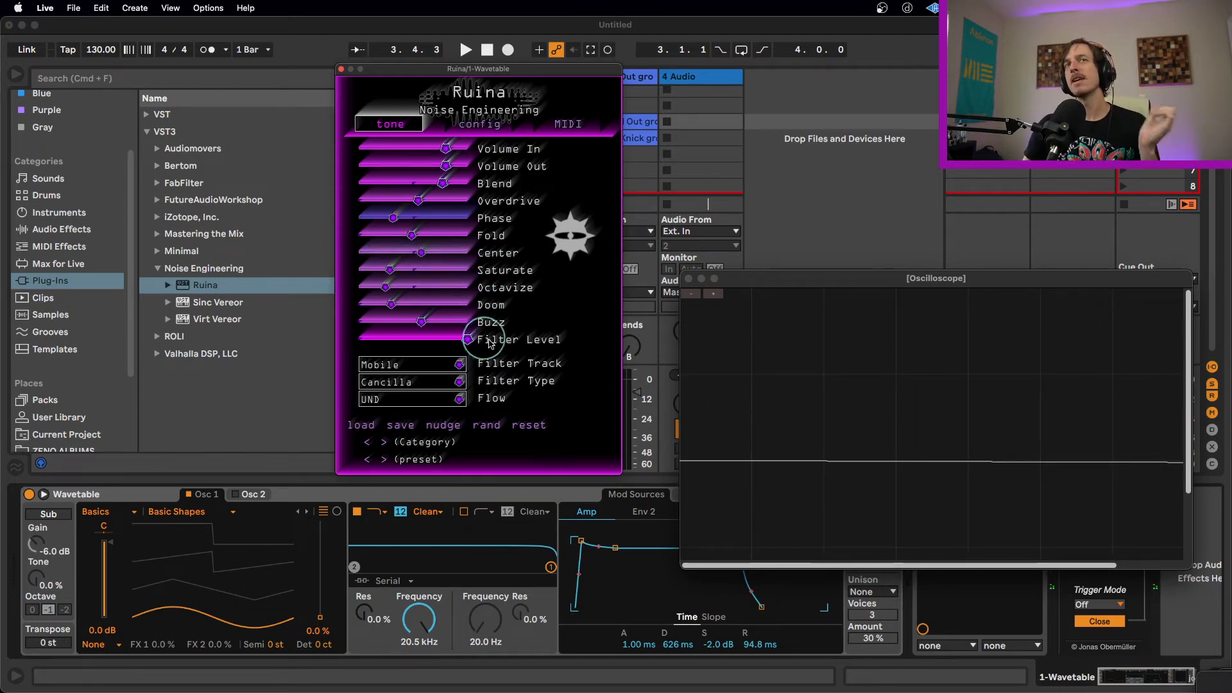
Review the Flow options and set Ruina's Flow to X
left_click(460, 401)
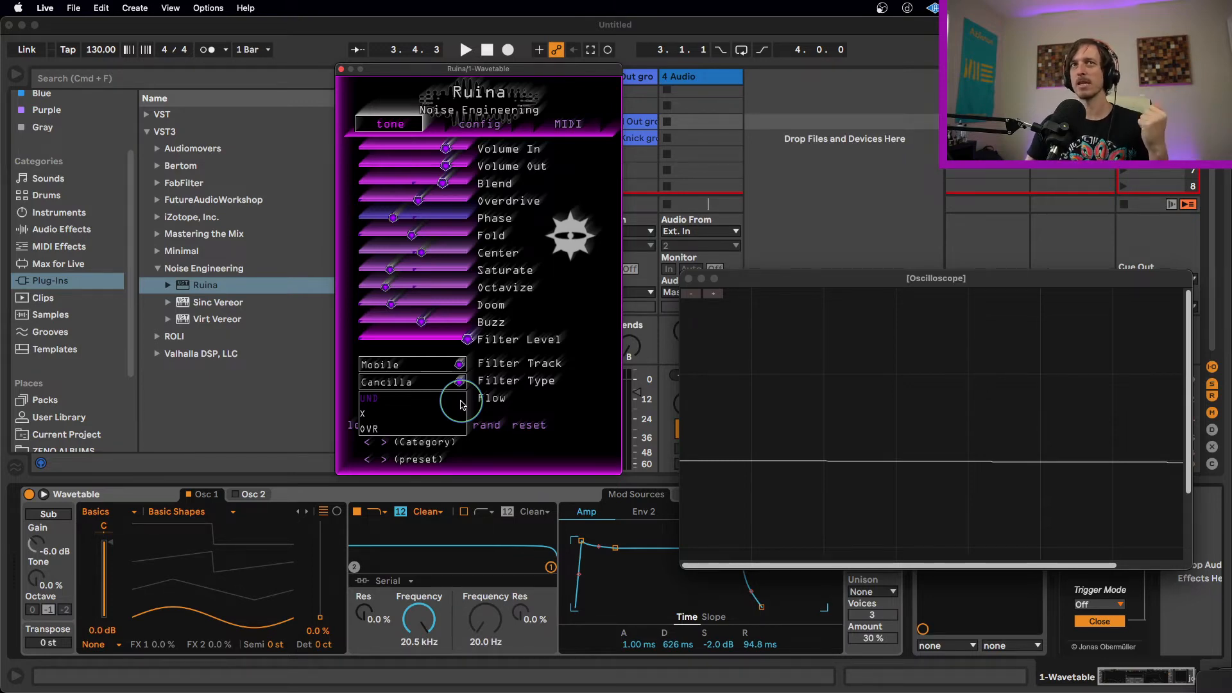
left_click(458, 399)
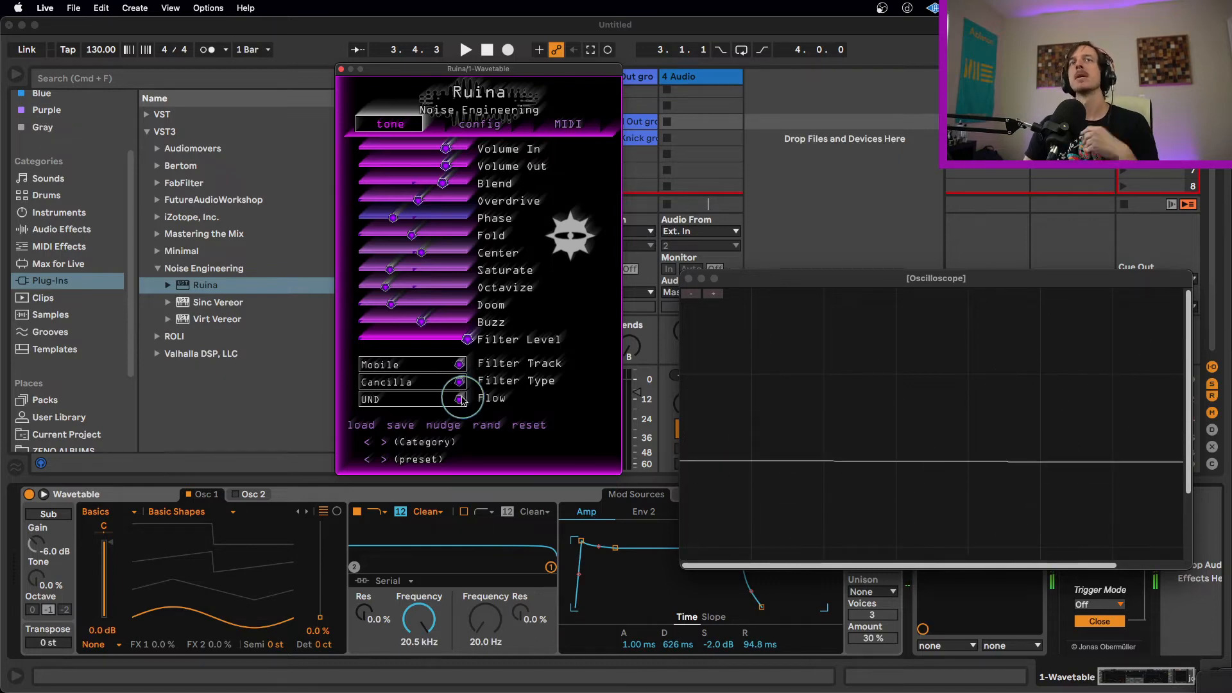
left_click(459, 398)
left_click(391, 415)
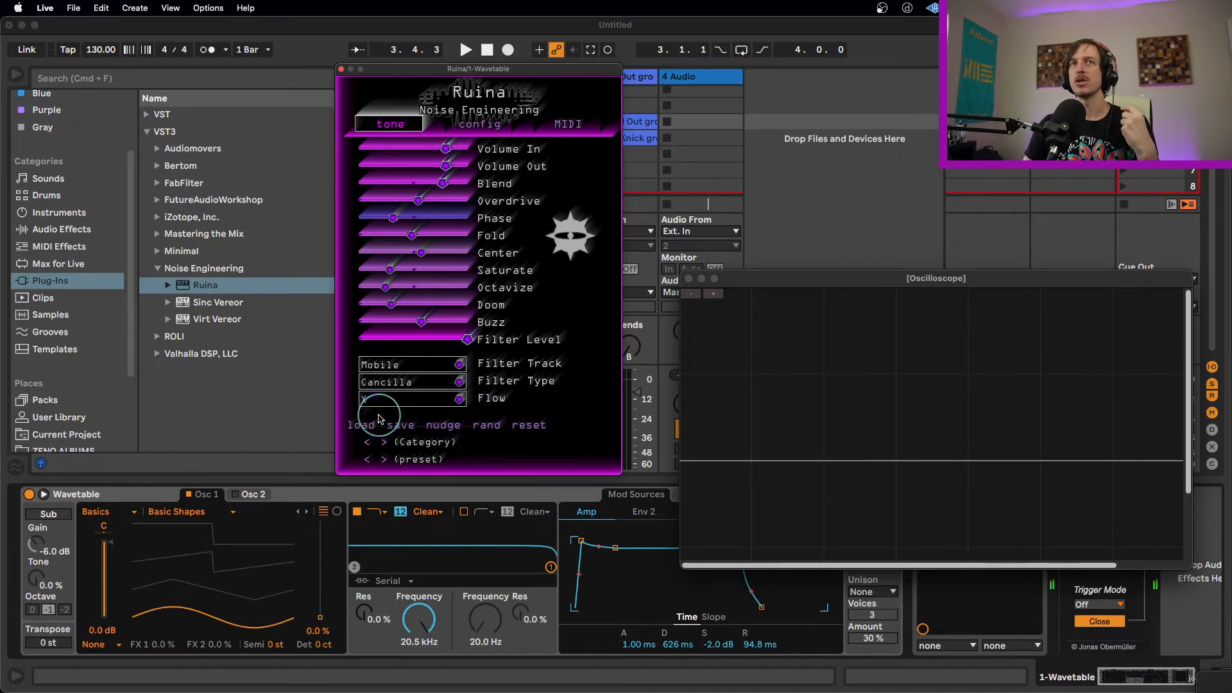
Audition Ruina's Flow in UND and switch it to OVR
left_click(458, 399)
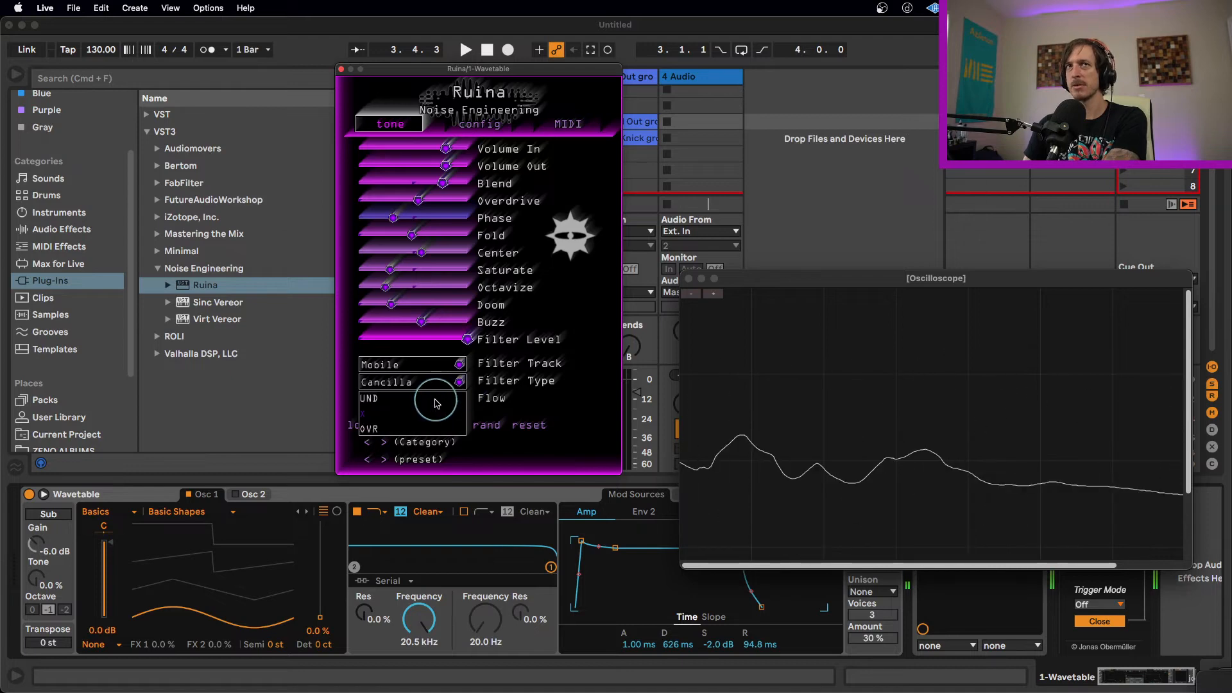
left_click(429, 400)
left_click(459, 399)
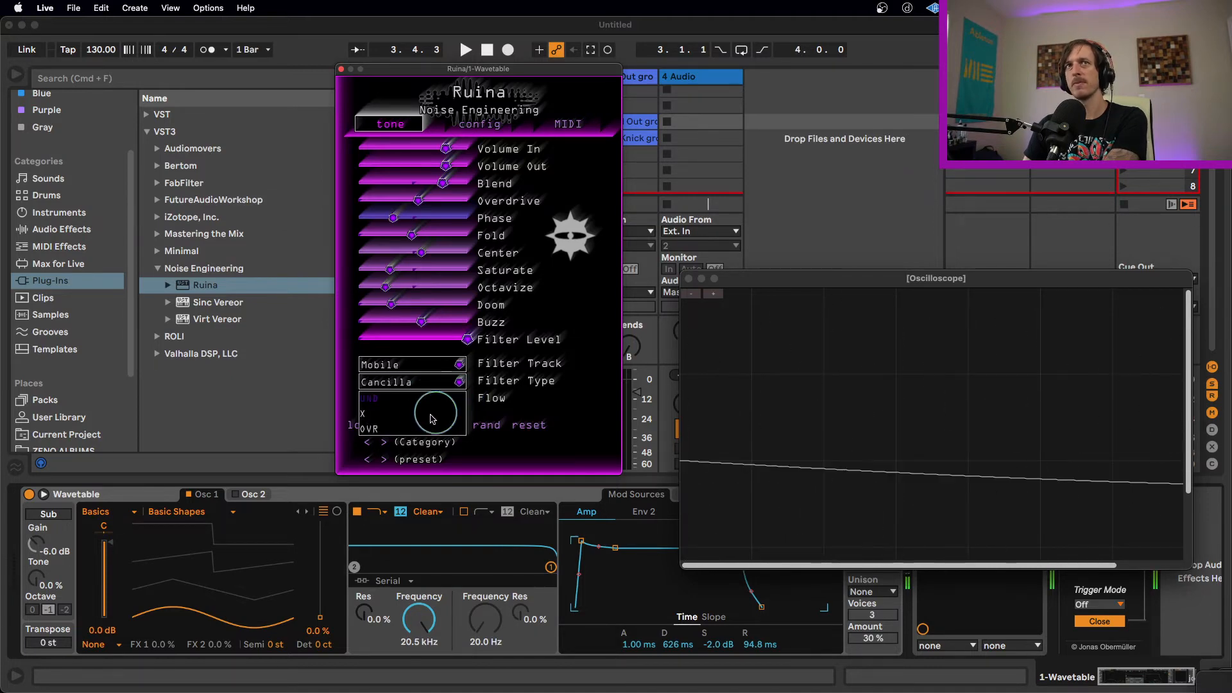
left_click(411, 439)
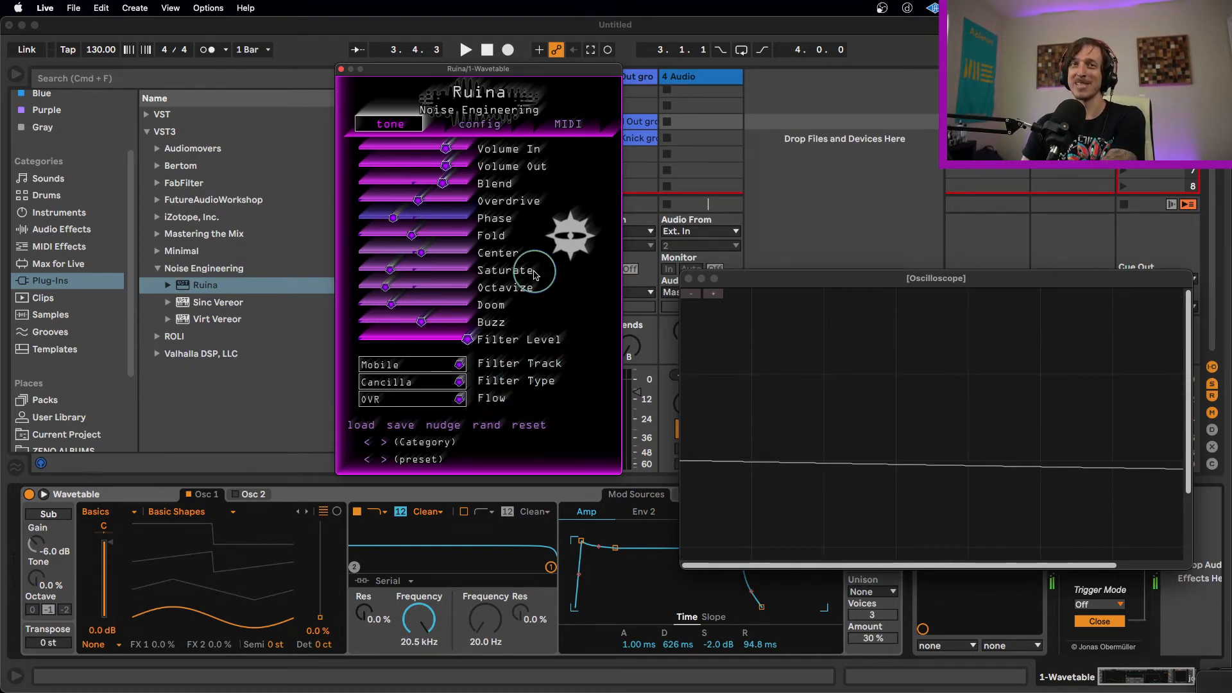
left_click(456, 401)
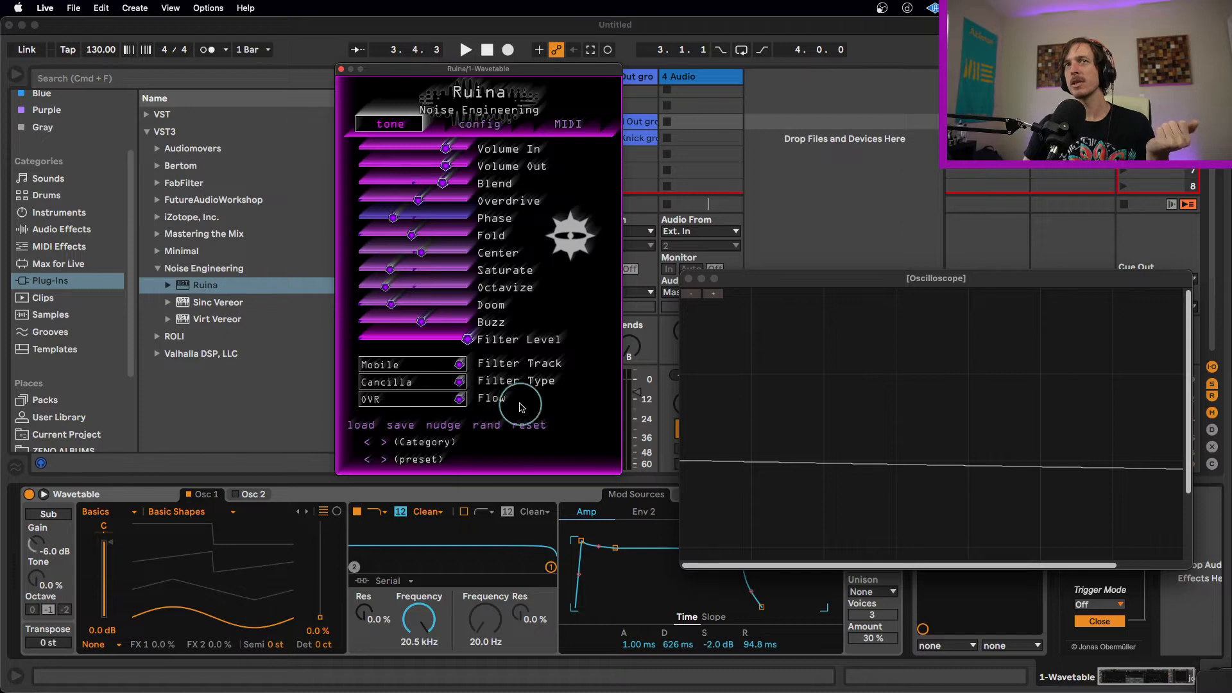
Nudge Ruina's parameters three times to create slight variations of the current sound
left_click(451, 427)
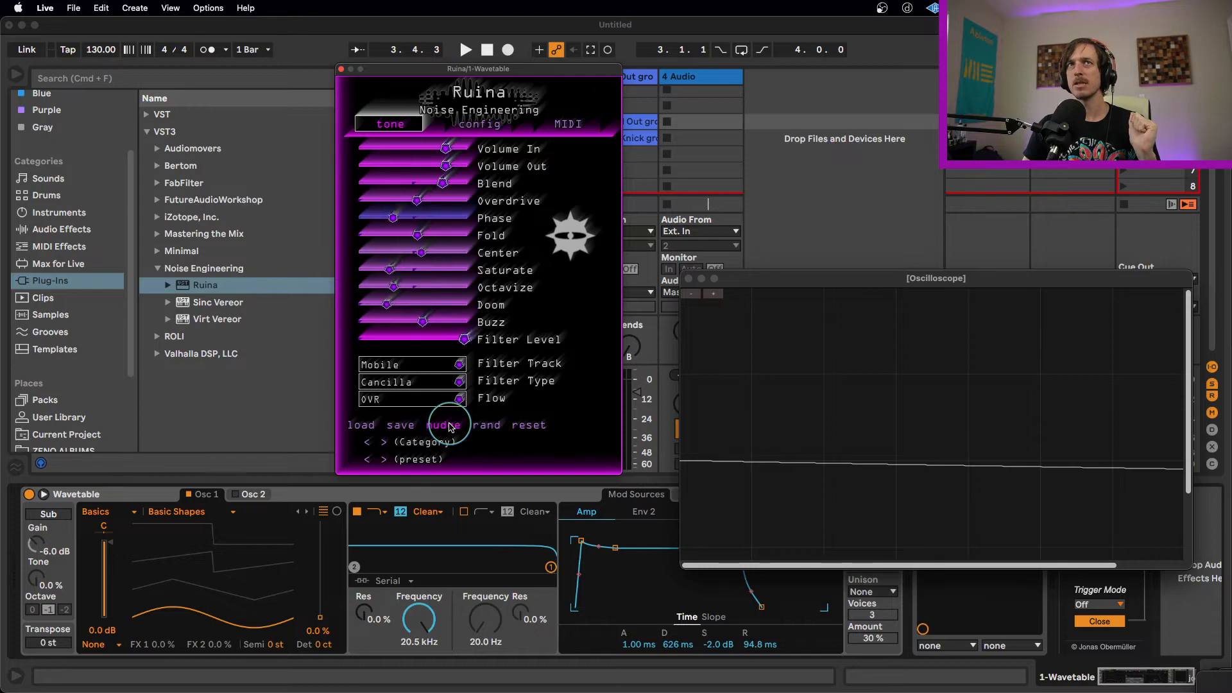
left_click(451, 426)
left_click(451, 427)
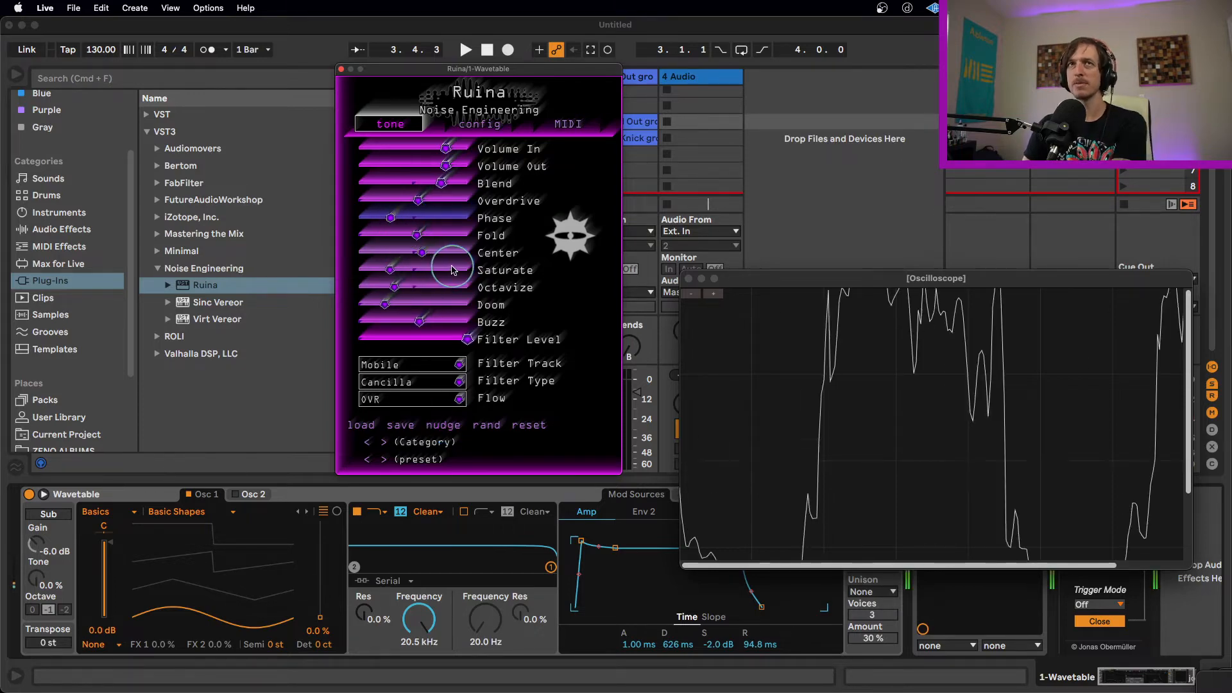
Randomize Ruina's parameters five times, auditioning the resulting distortion settings
left_click(486, 426)
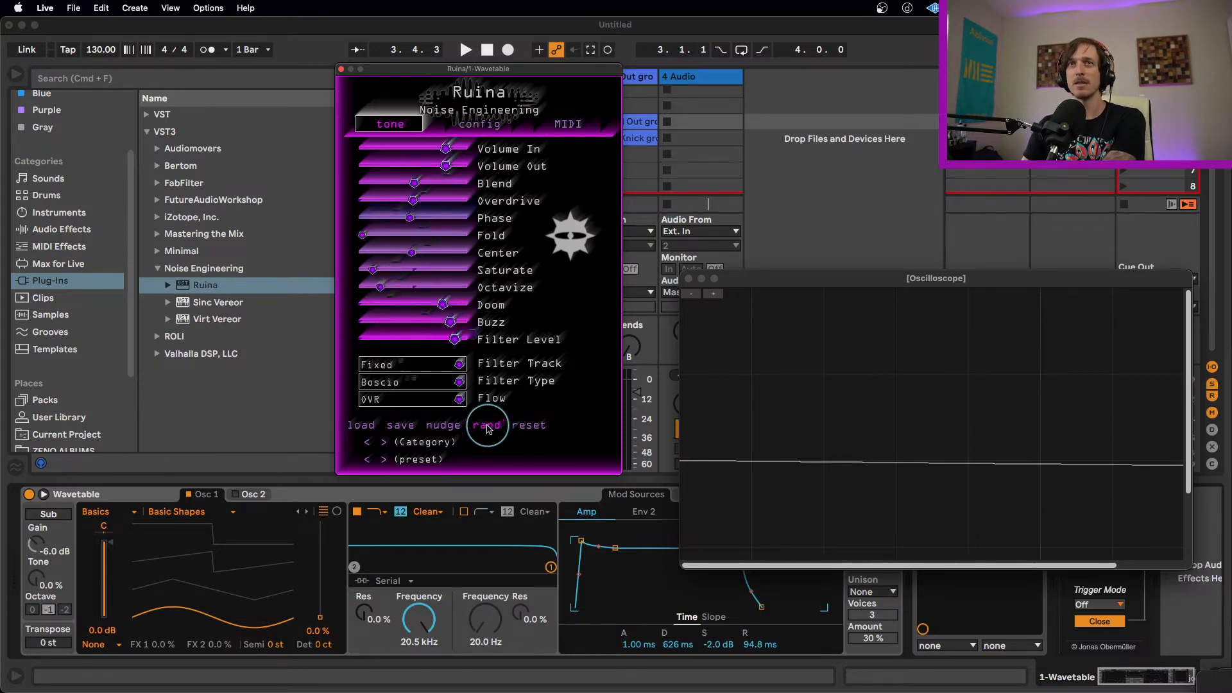
left_click(487, 425)
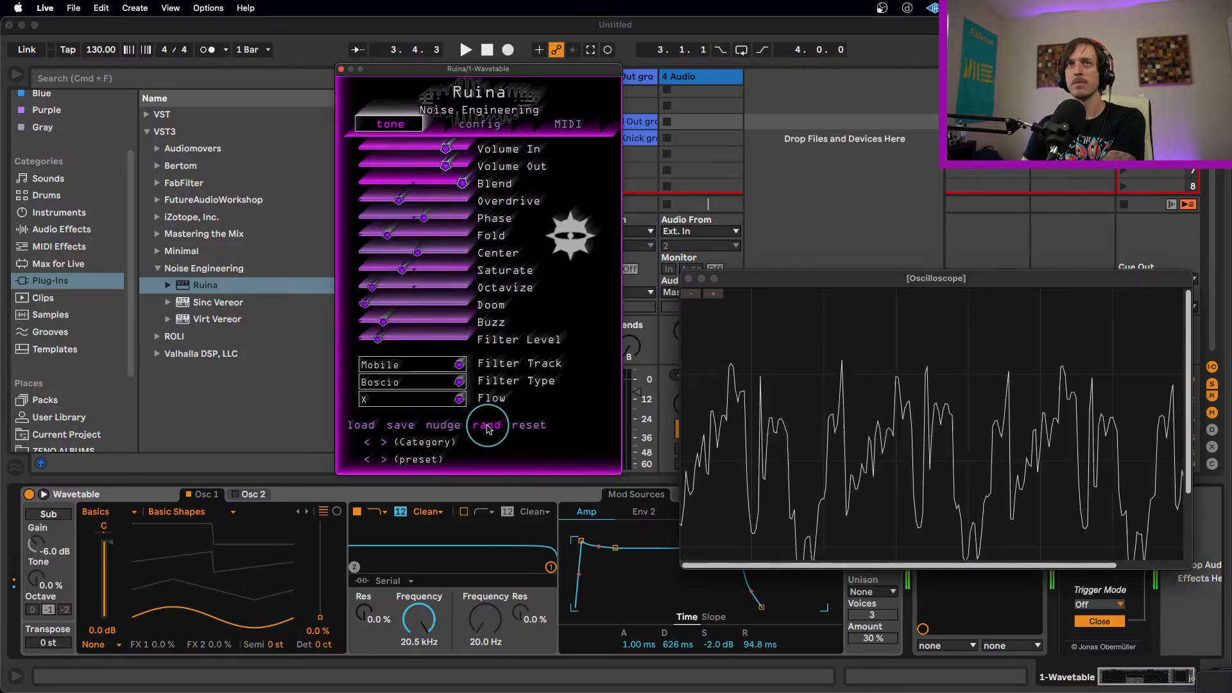
left_click(486, 425)
left_click(487, 427)
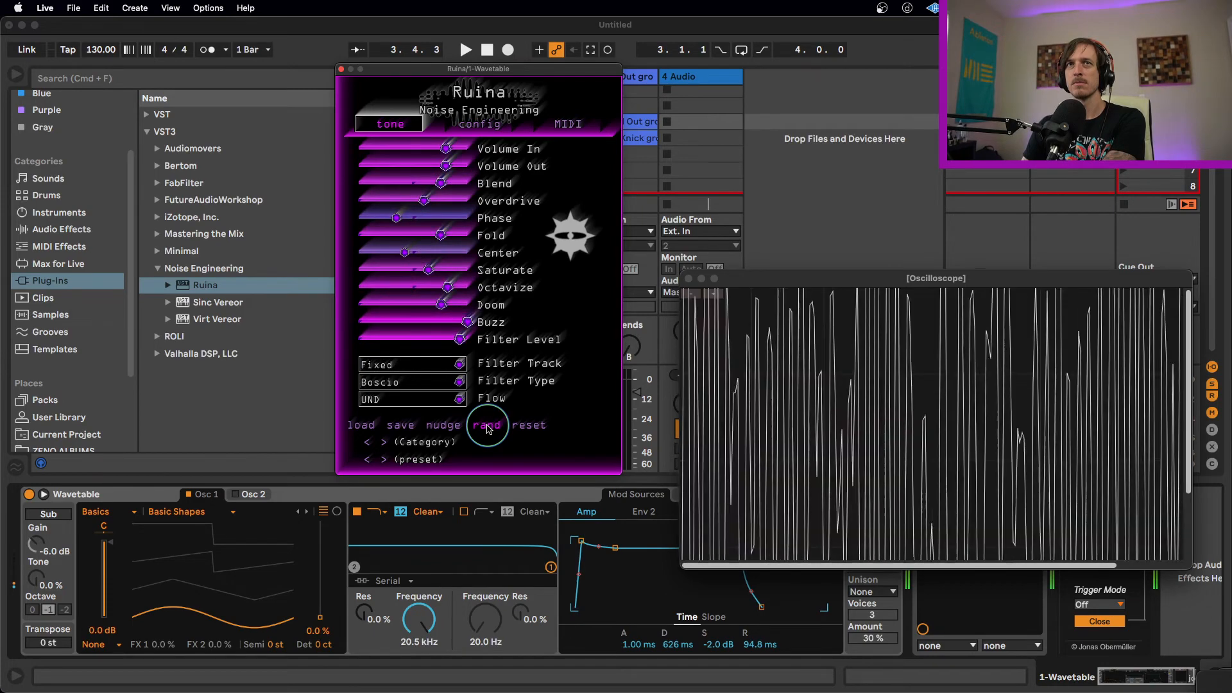
left_click(487, 426)
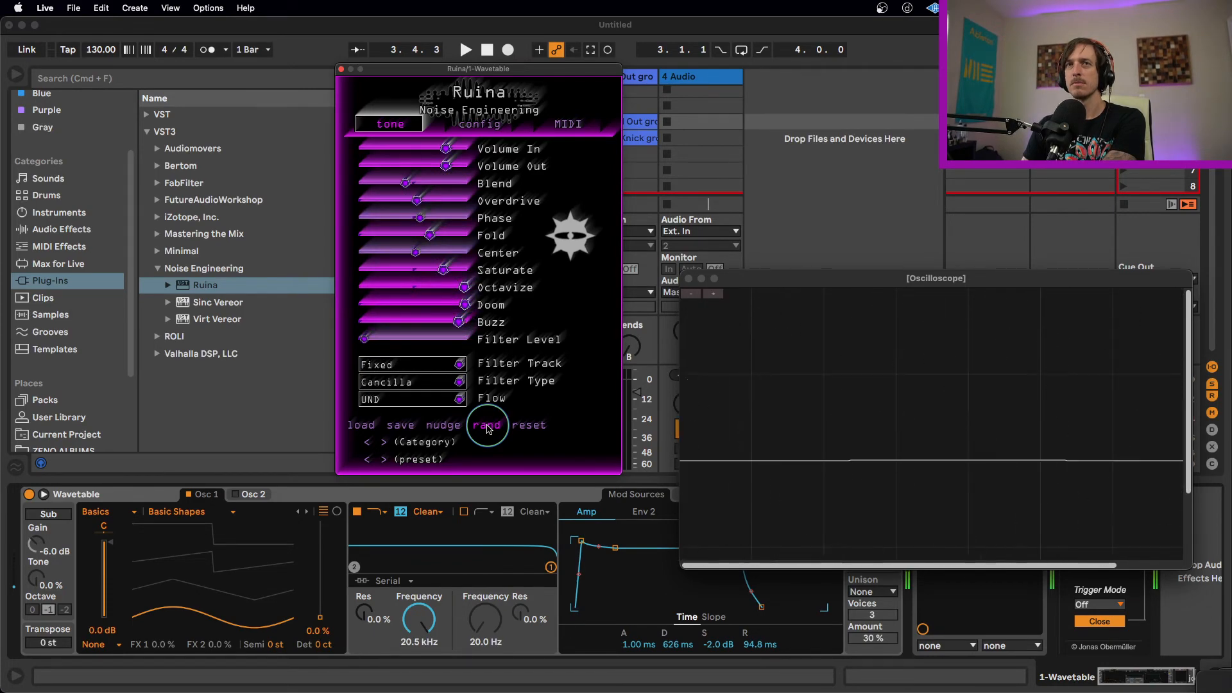
Randomize Ruina's parameters three more times and audition the results with the Wavetable sound
left_click(487, 426)
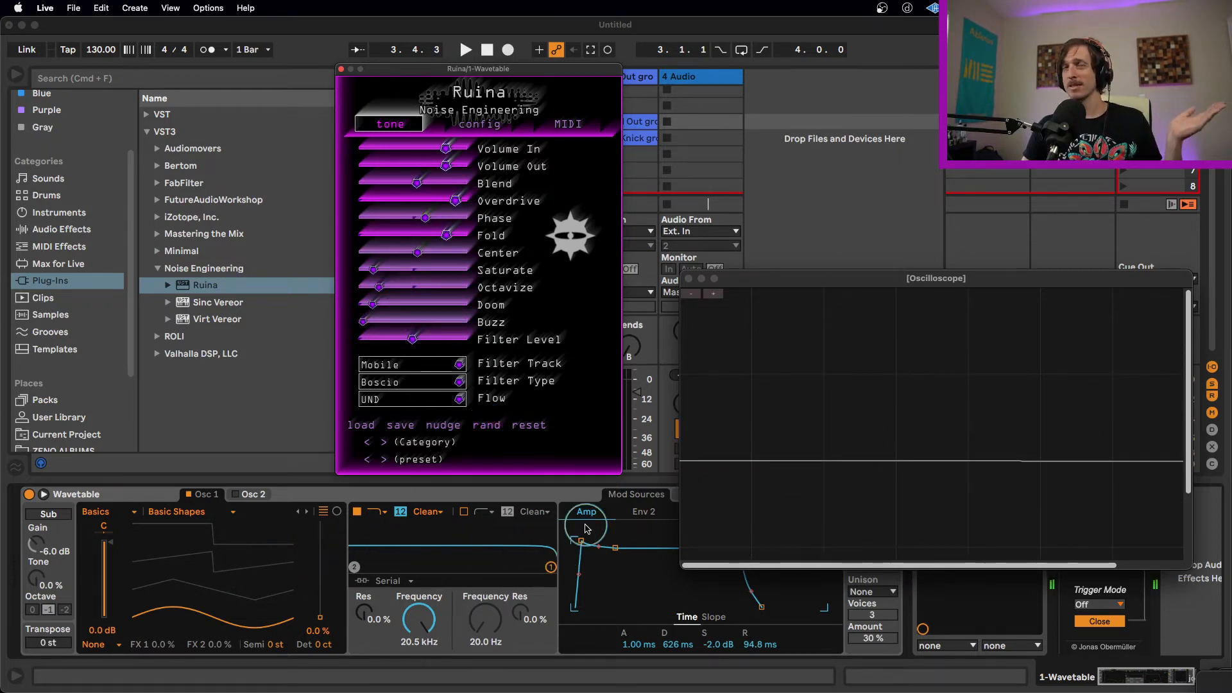
left_click(487, 426)
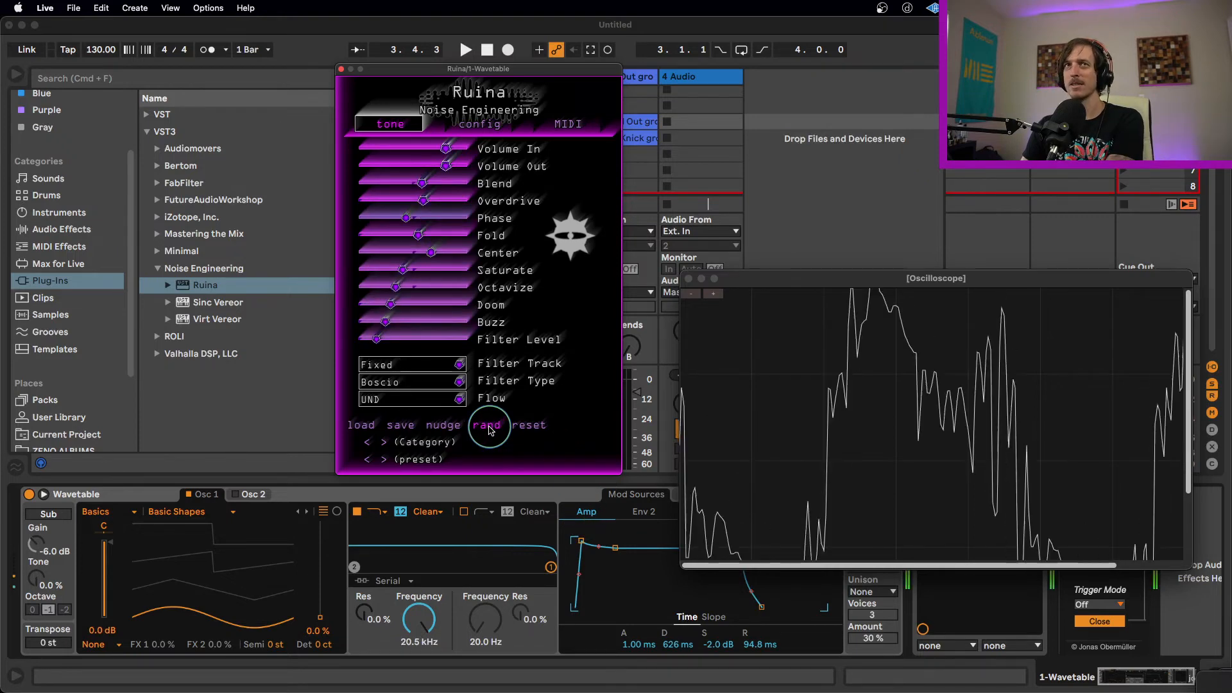
left_click(487, 427)
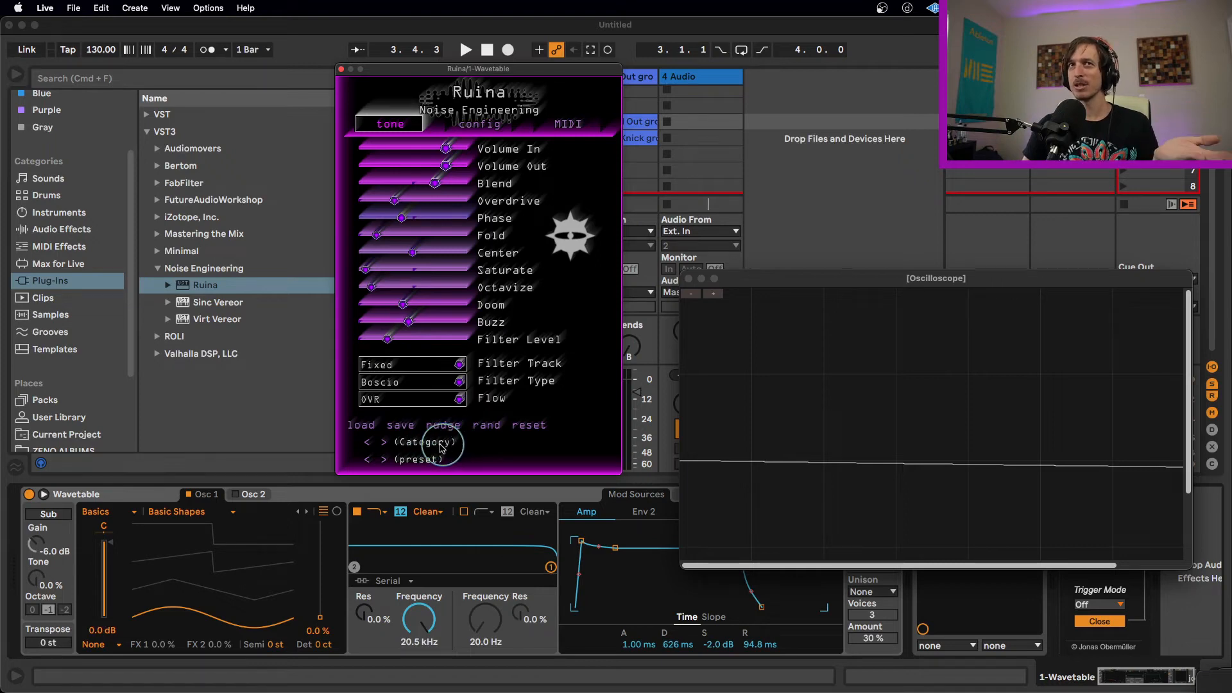
Browse forward through Ruina's preset categories, cycling past Flames and Pain back to Annihilation
left_click(384, 442)
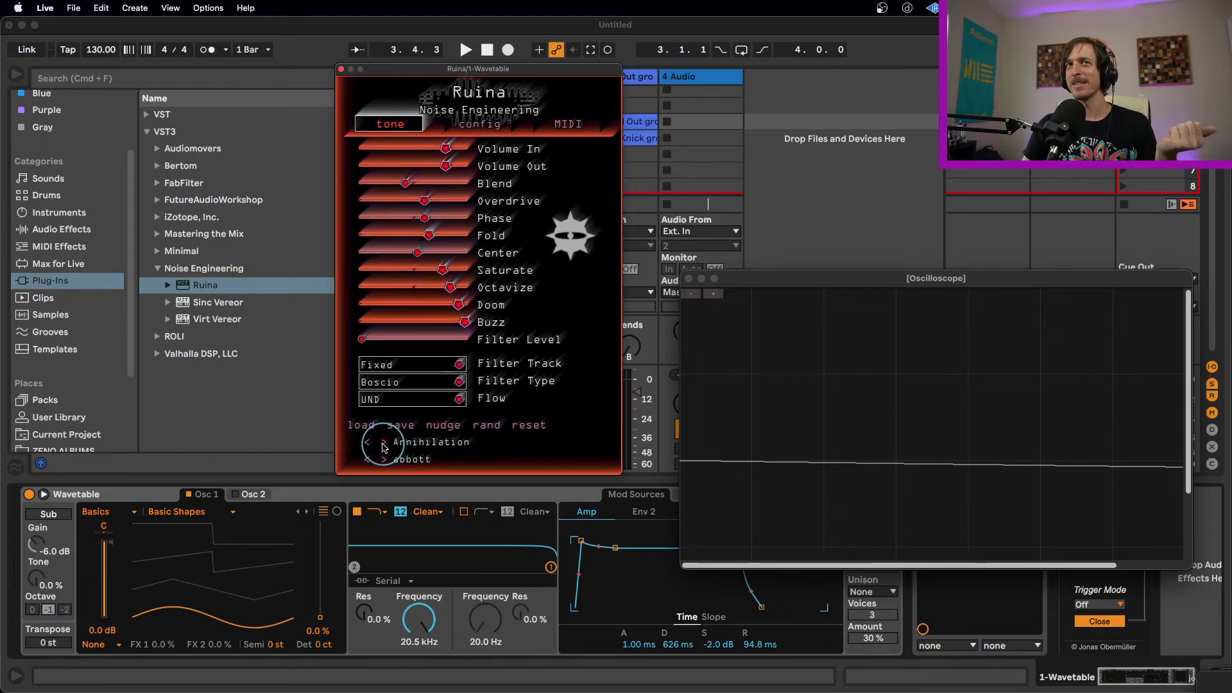
left_click(384, 443)
left_click(384, 442)
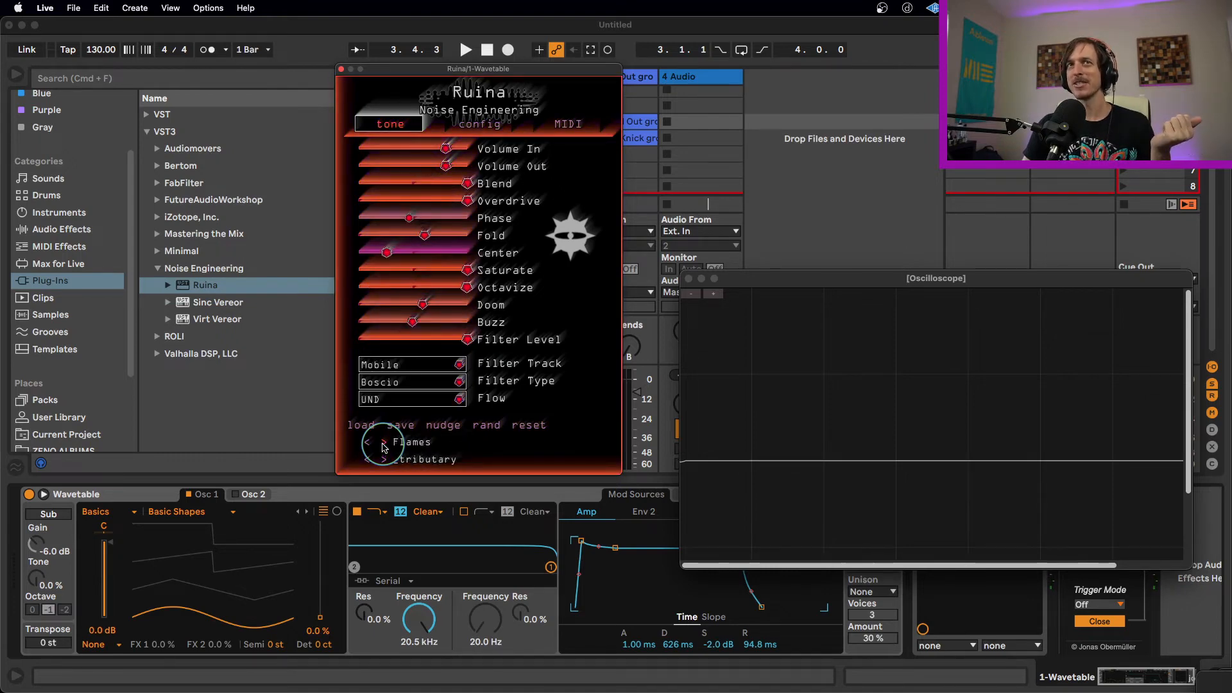
left_click(384, 443)
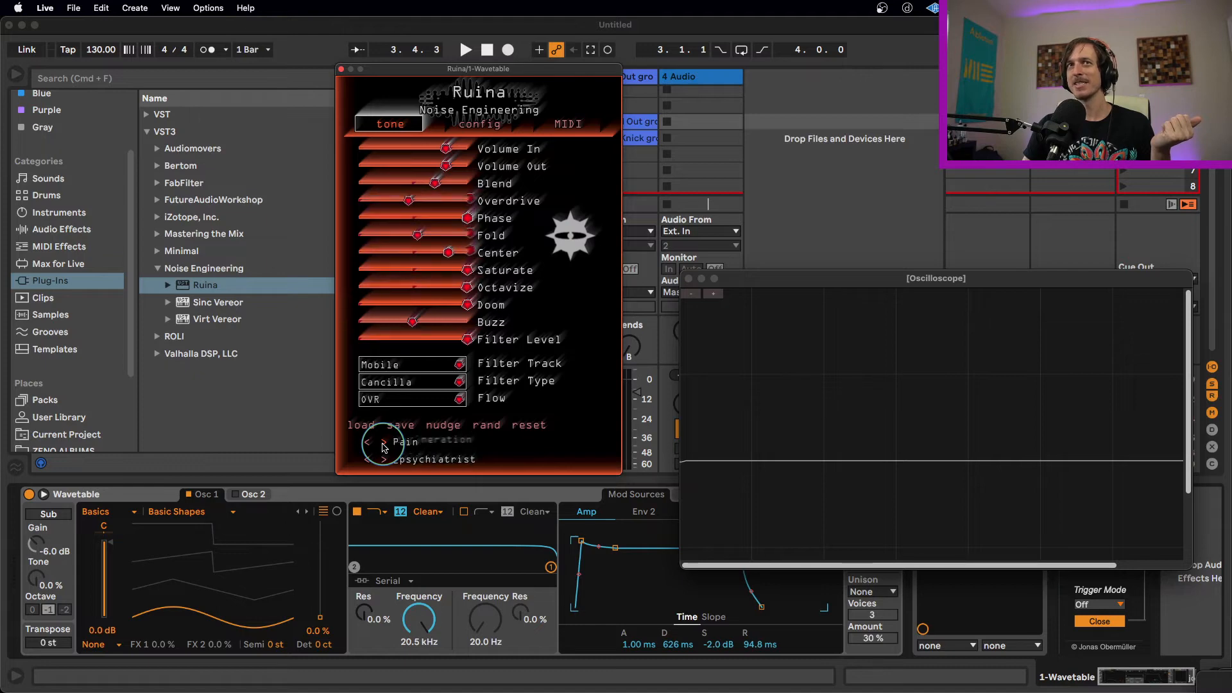
left_click(384, 442)
left_click(384, 442)
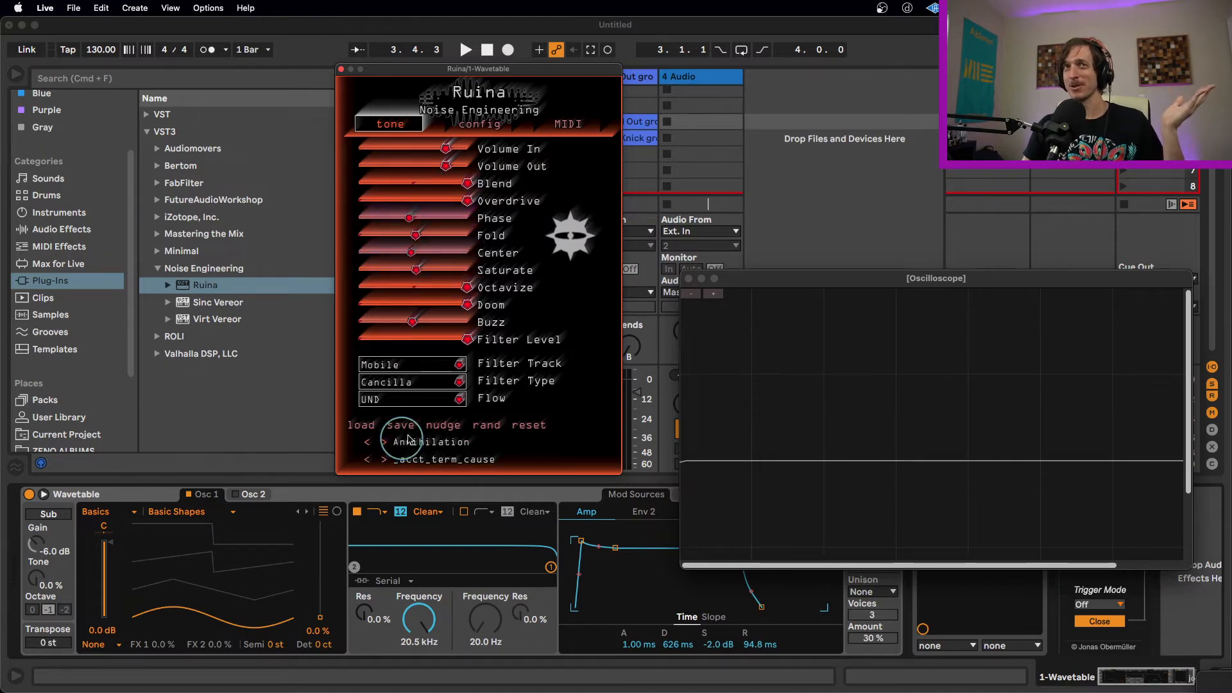
Audition successive presets in Ruina's Annihilation category, ending on the bookbinder preset
left_click(383, 460)
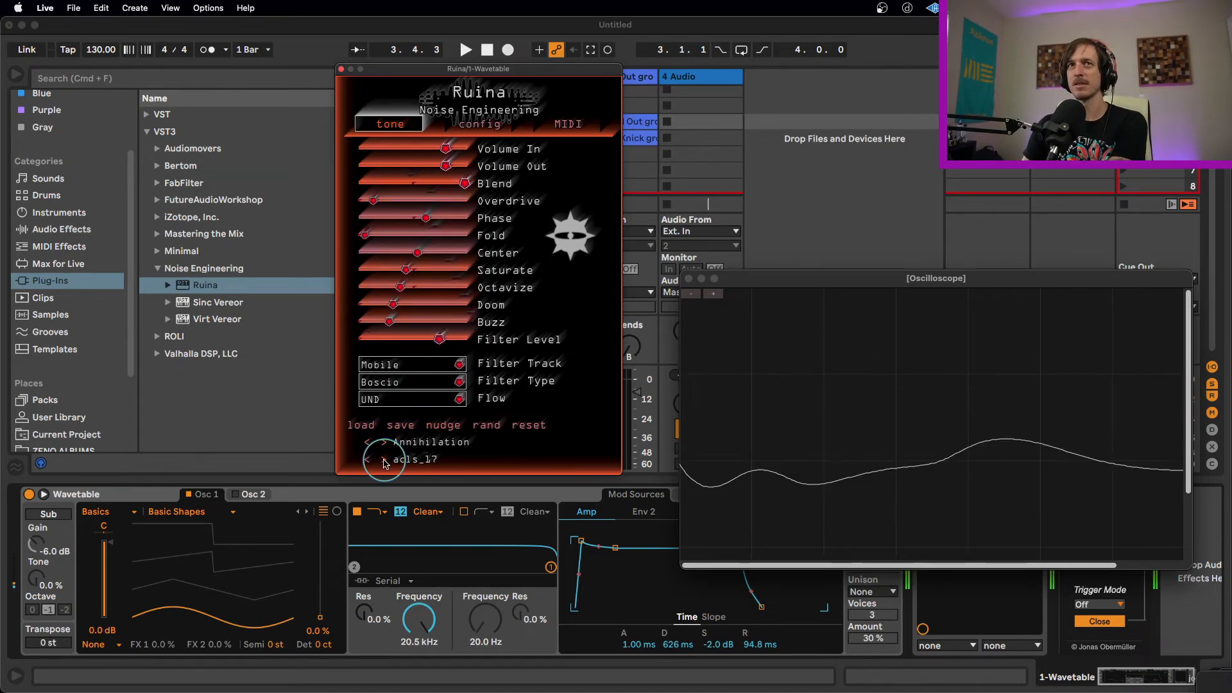
left_click(383, 460)
left_click(383, 460)
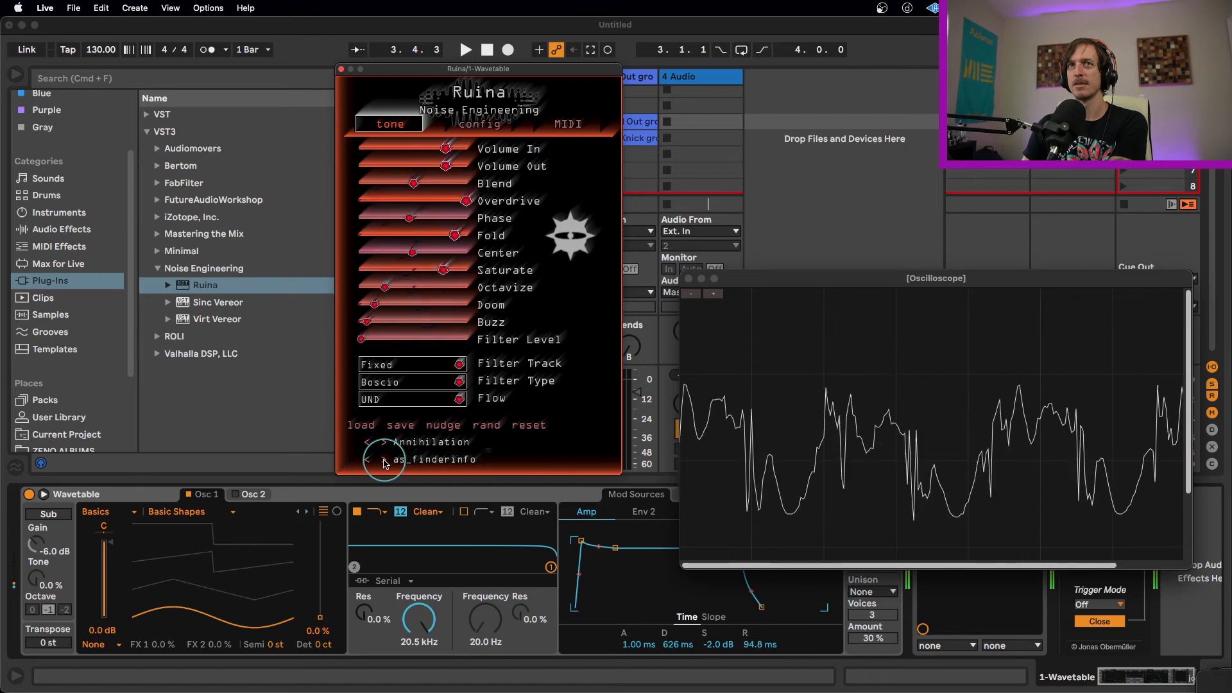
left_click(383, 460)
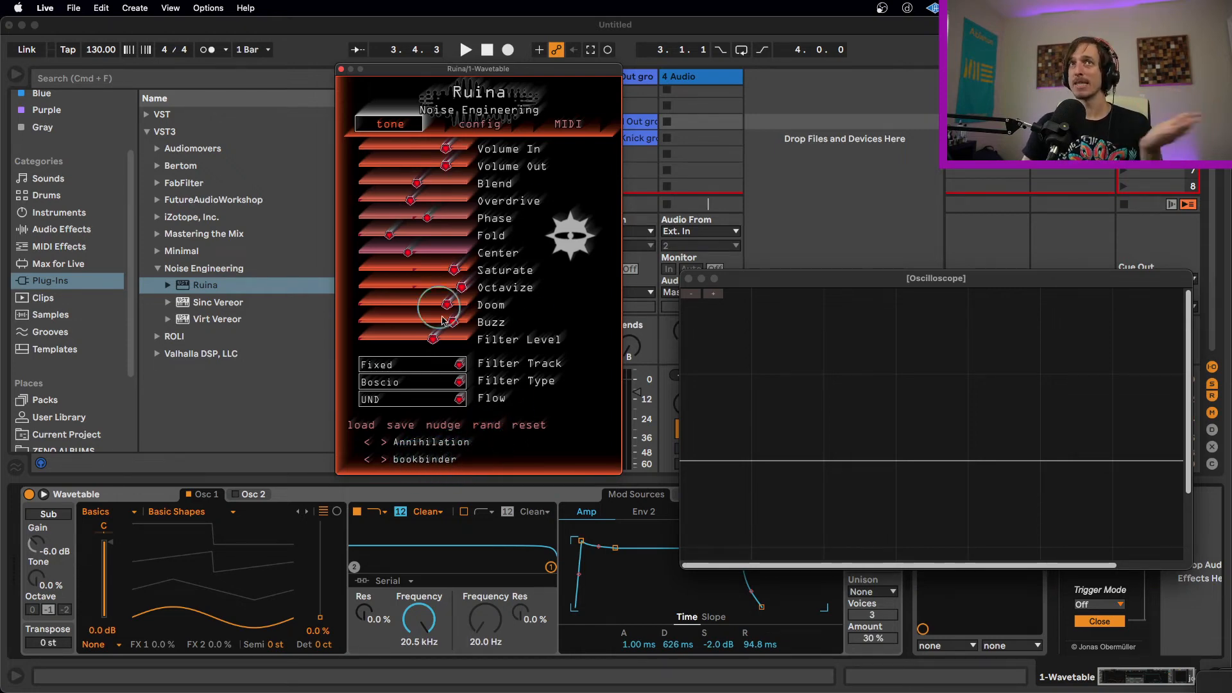
Change Ruina's interface hue to purple and raise its Fire setting slightly in the graphics configuration
left_click(480, 124)
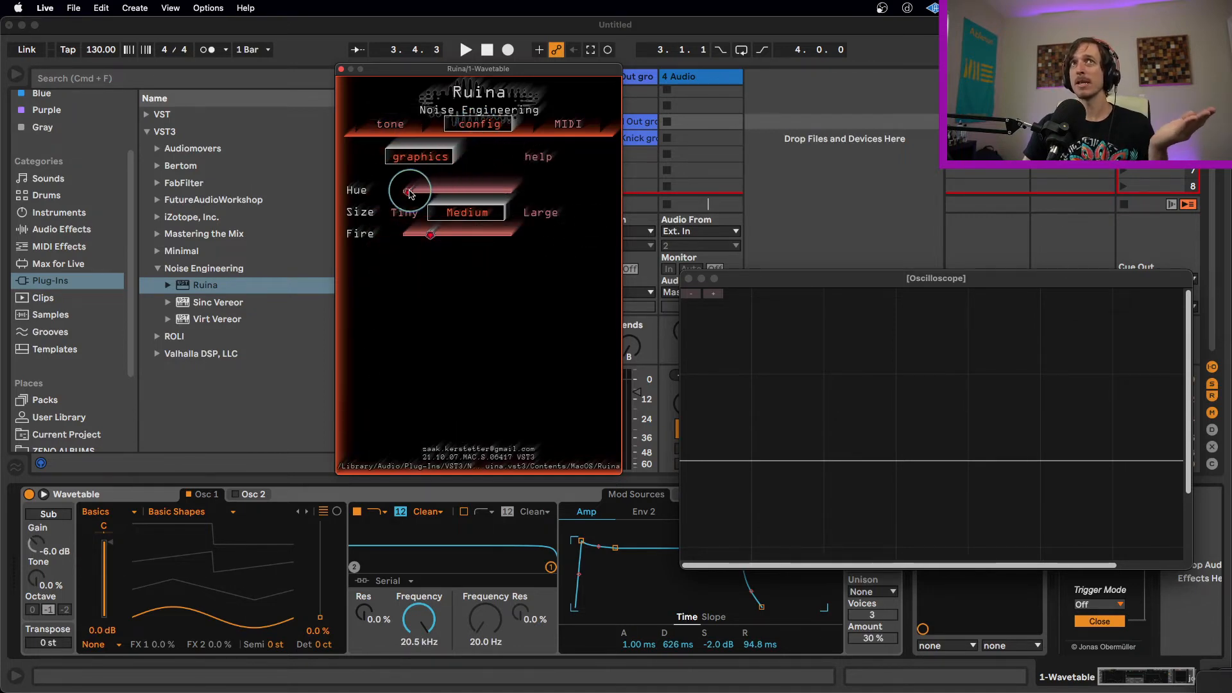
left_click_drag(410, 194, 462, 198)
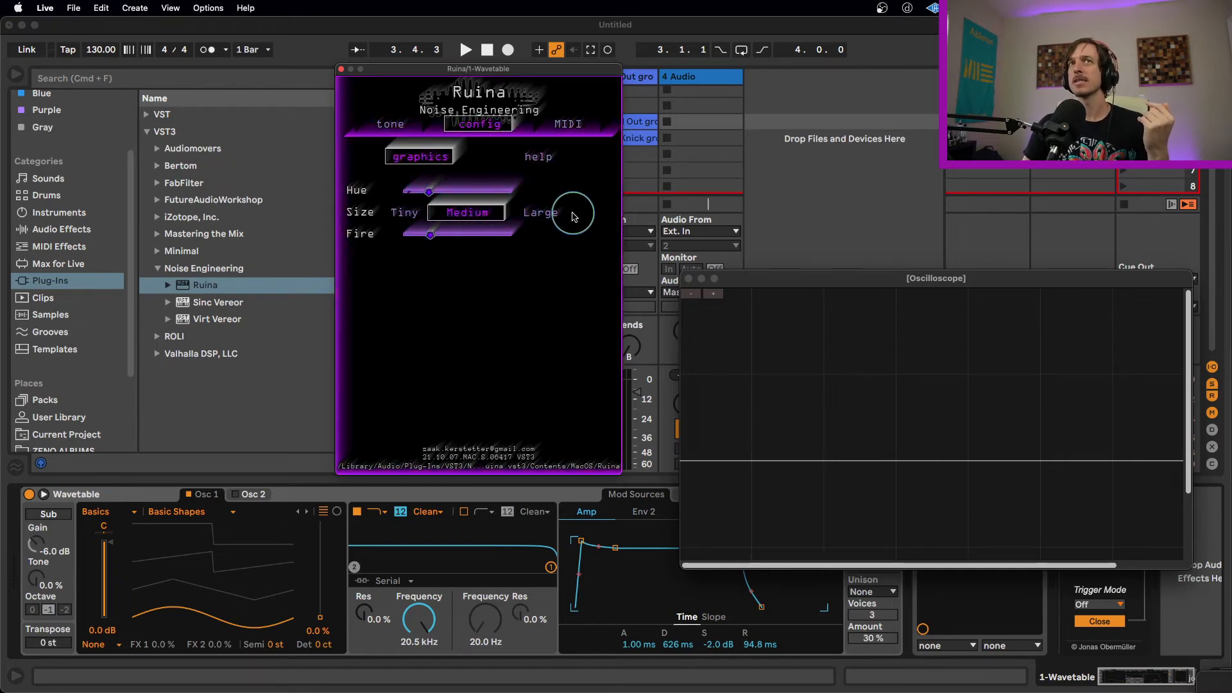
left_click(405, 212)
left_click(417, 158)
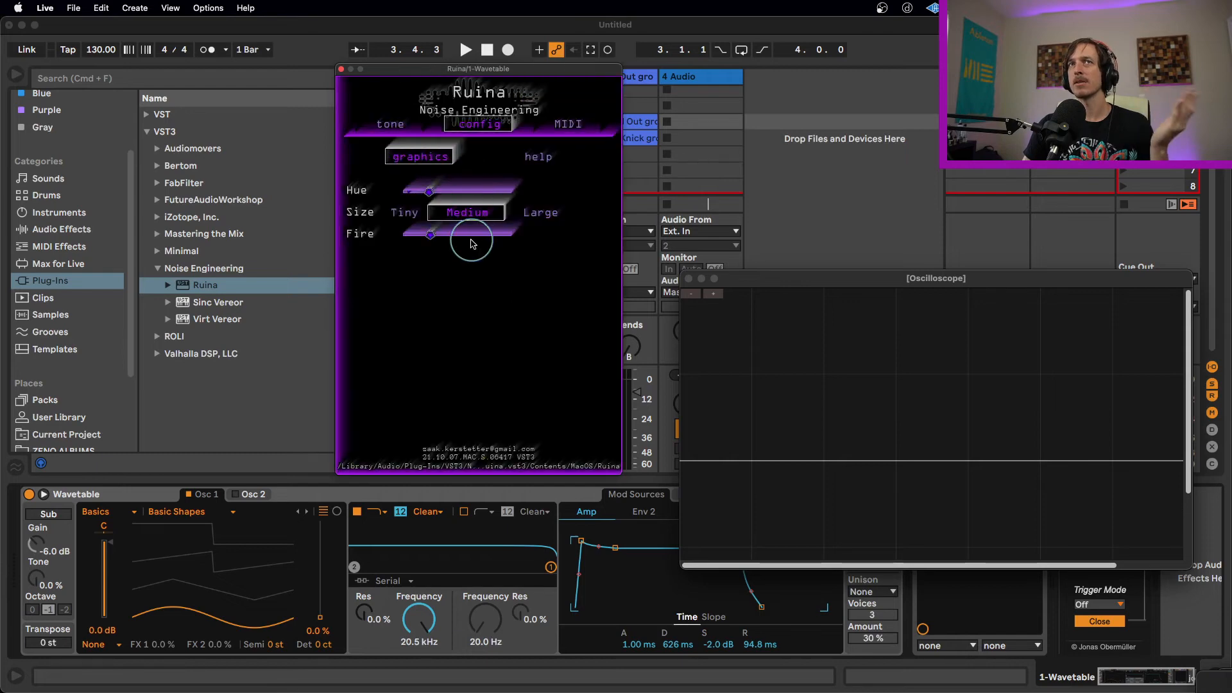
left_click_drag(430, 234, 463, 194)
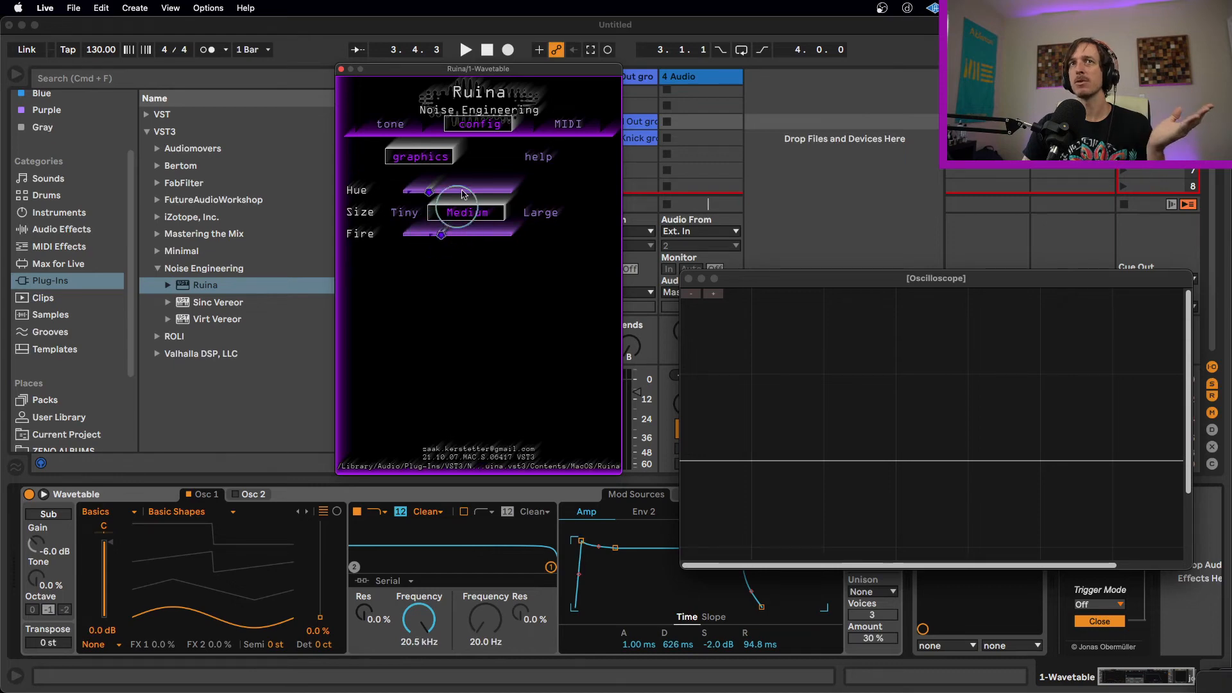
Review Ruina's MIDI CC assignments and return to its tone page
left_click(566, 125)
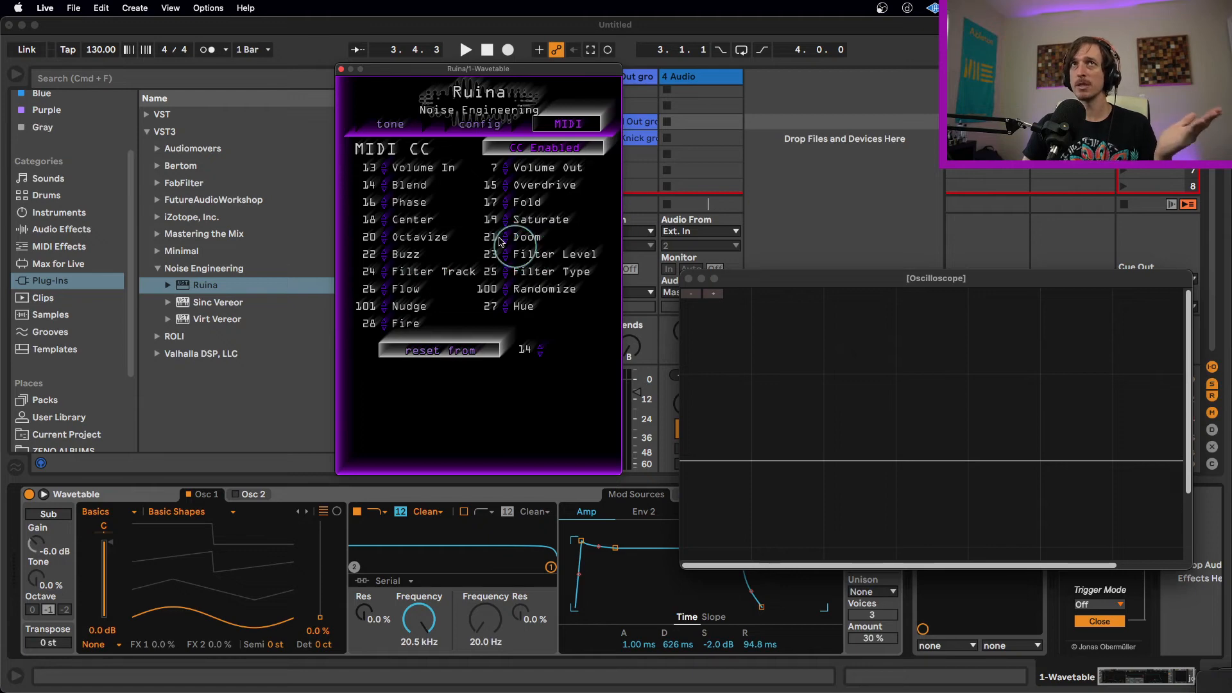
left_click(394, 138)
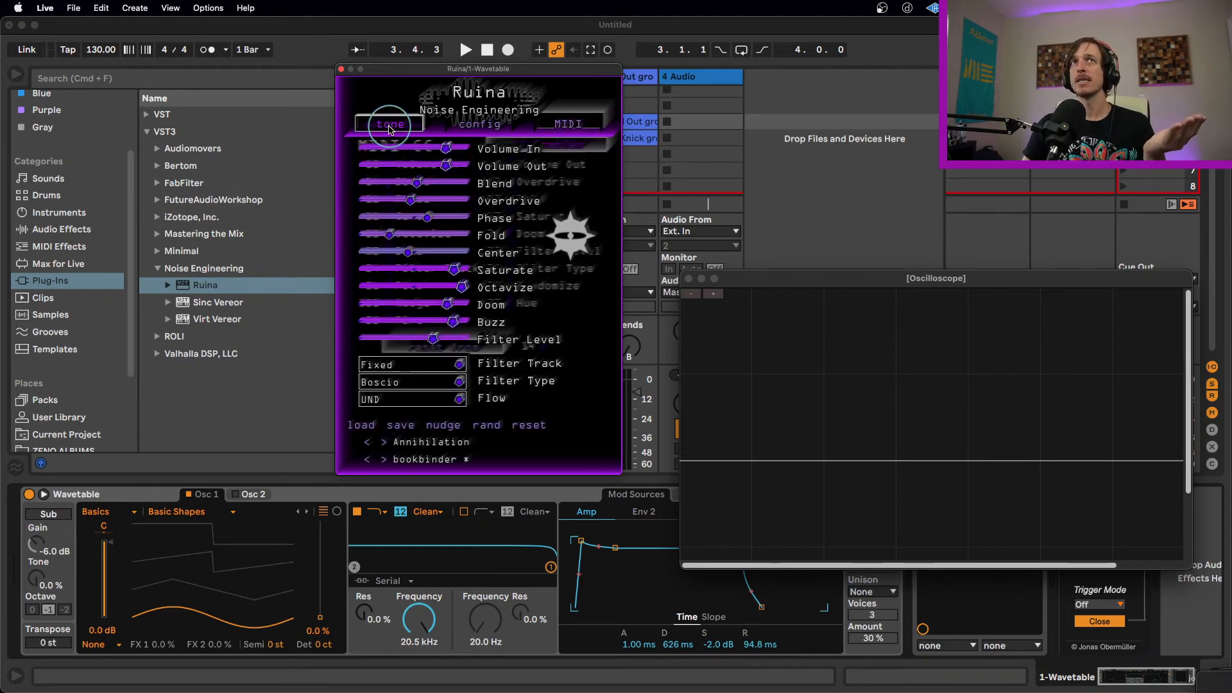
Close the floating oscilloscope window, unfold Ruina's parameters in the device chain and raise Blend to 617
left_click(689, 278)
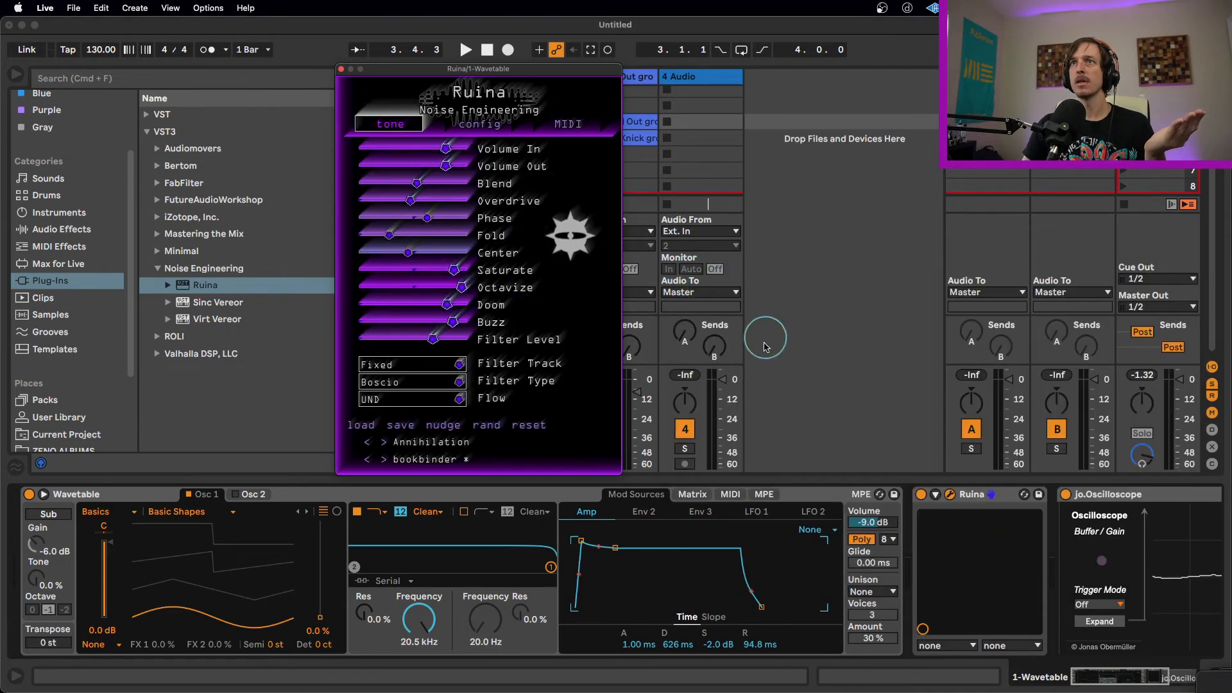
left_click(1110, 675)
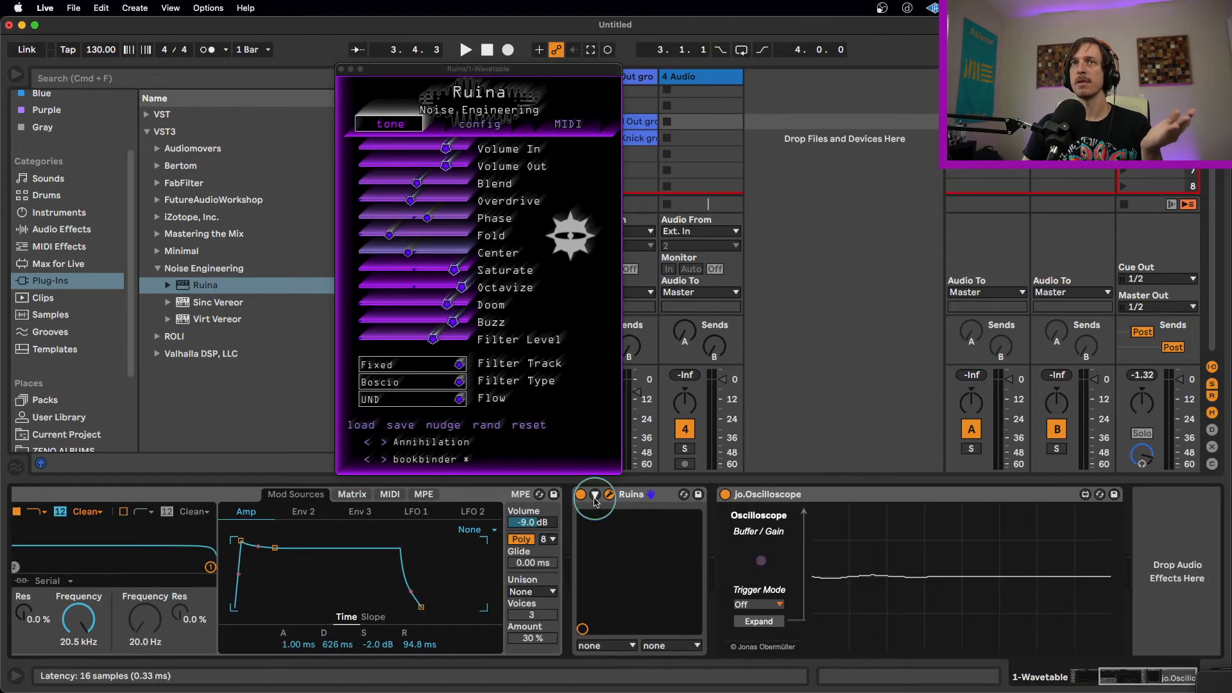
left_click(595, 494)
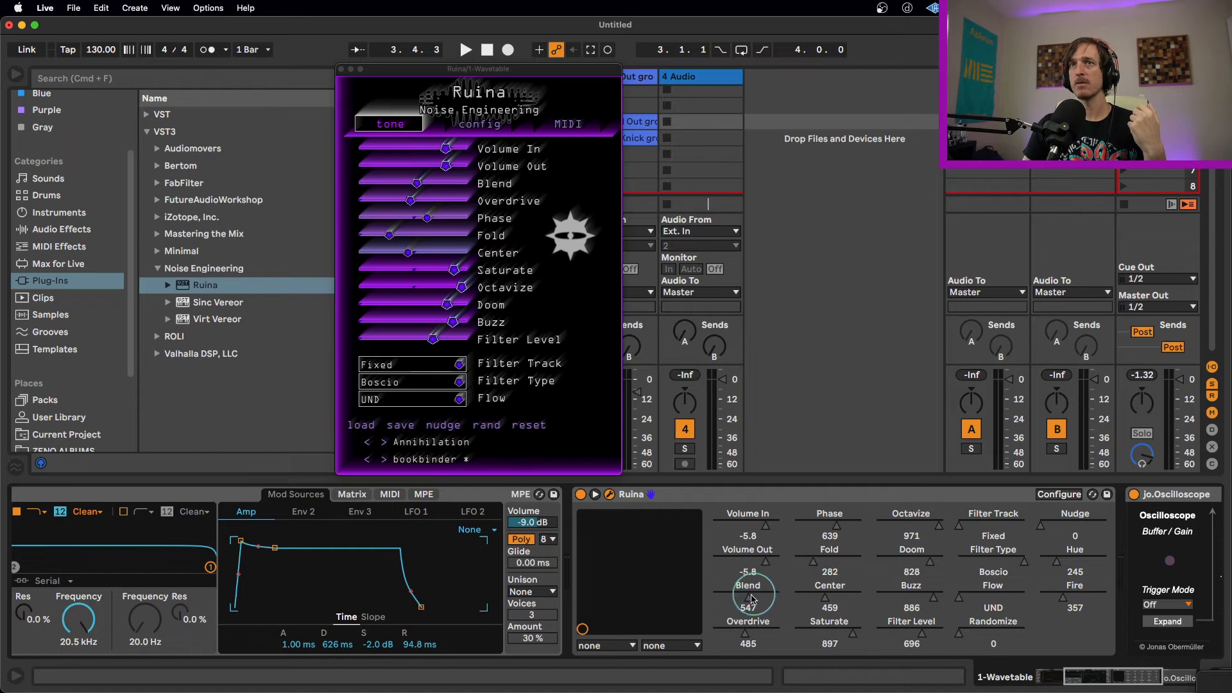
left_click_drag(748, 597, 748, 597)
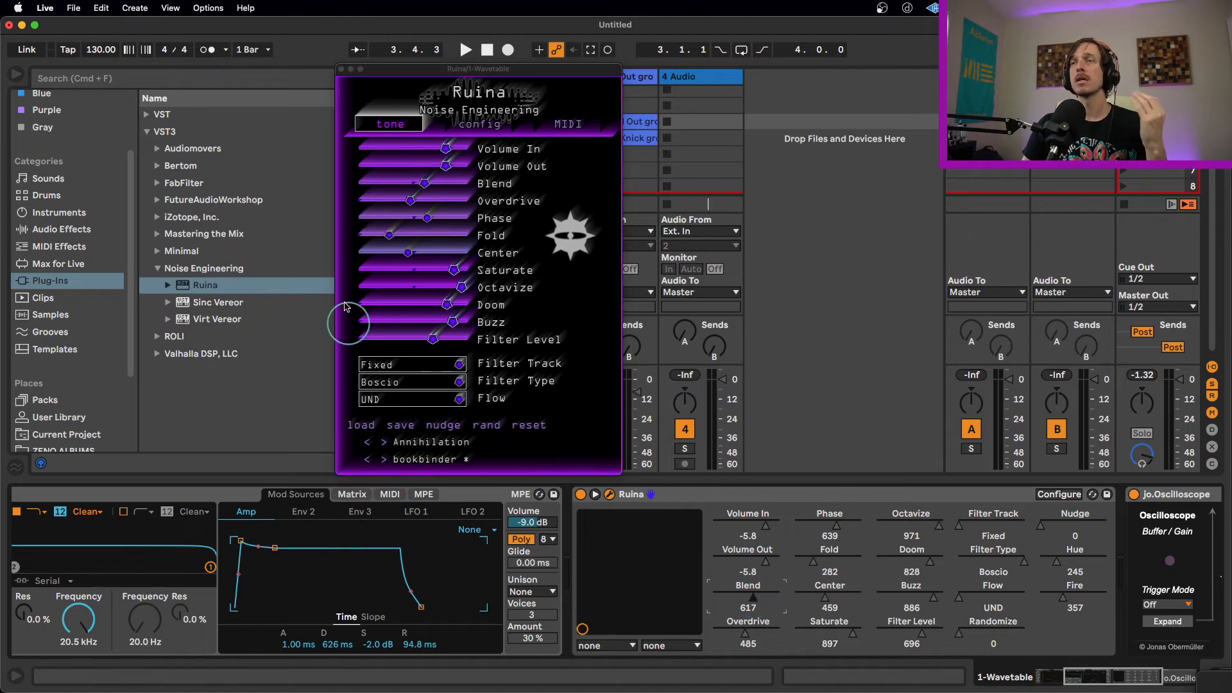
Insert an LFO from the Favorites collection between Ruina and the oscilloscope in the Wavetable track's device chain
scroll(89, 214, "up", 3)
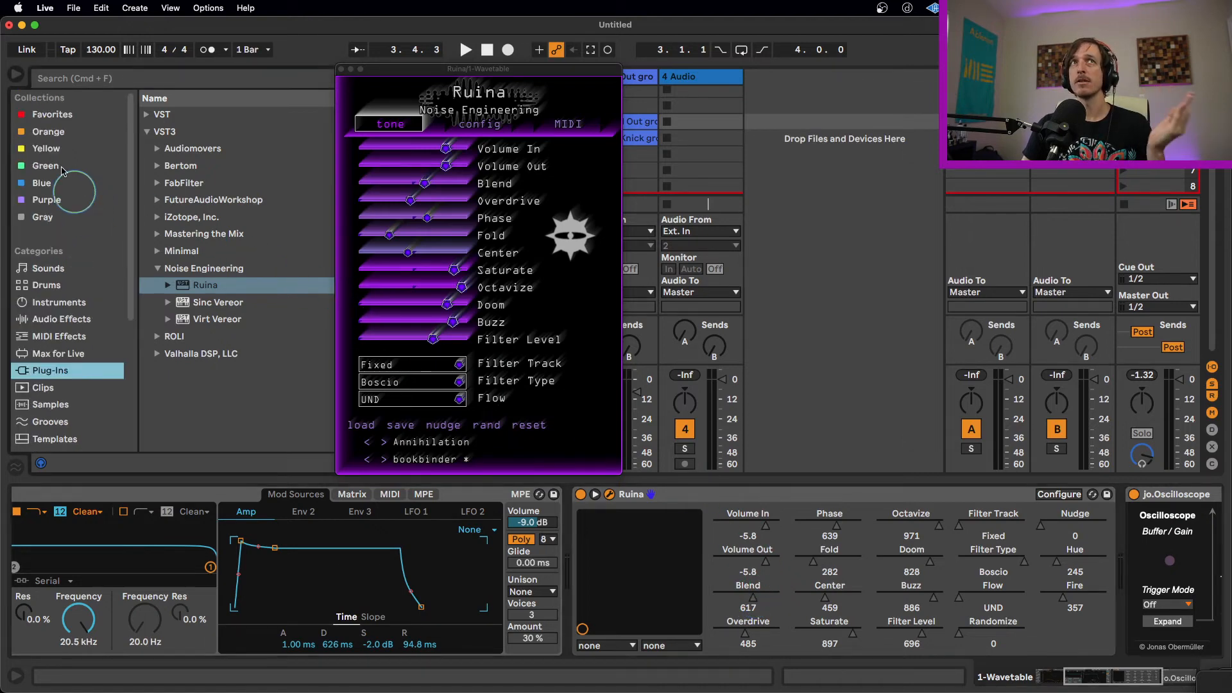
left_click(58, 118)
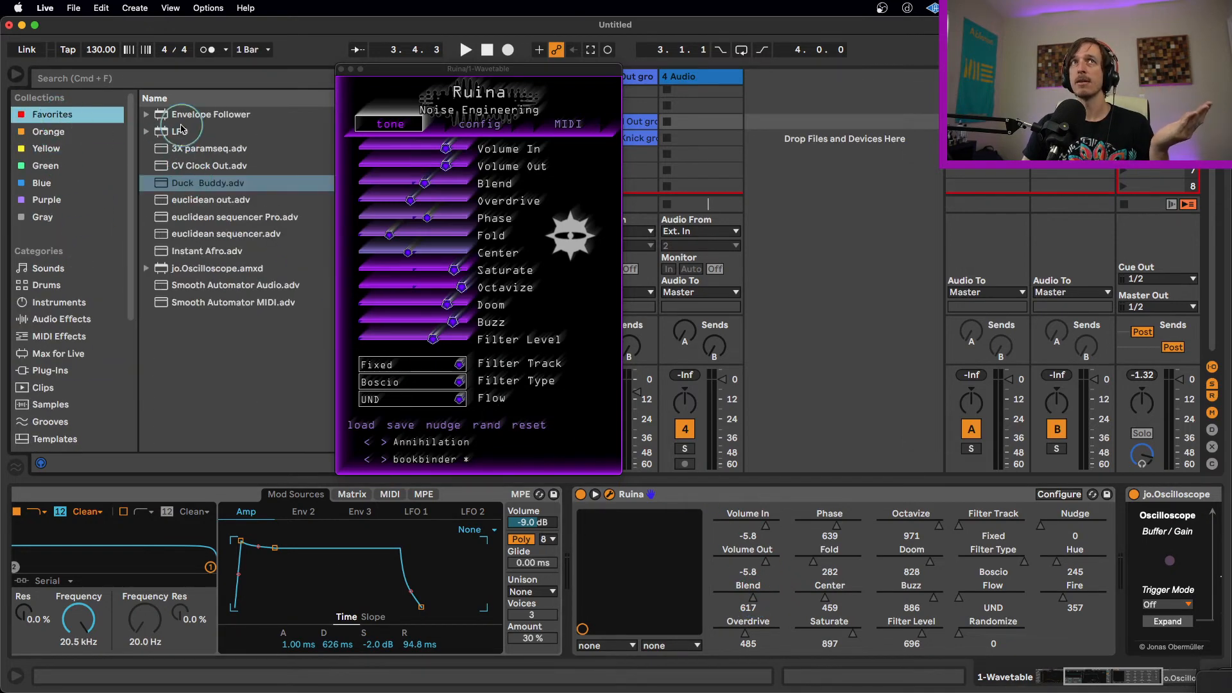
left_click(168, 132)
left_click_drag(169, 132, 1015, 539)
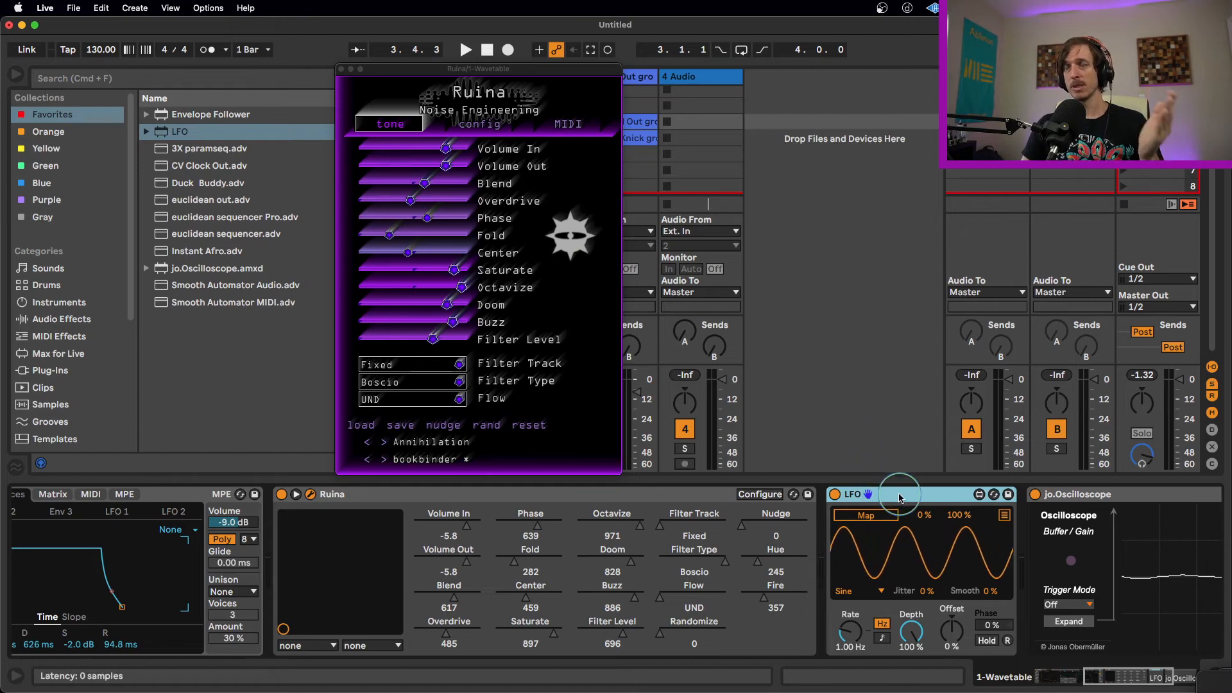
Map the LFO to Ruina's Blend with a 40 % maximum and set its Rate to 2.49 Hz
left_click(884, 515)
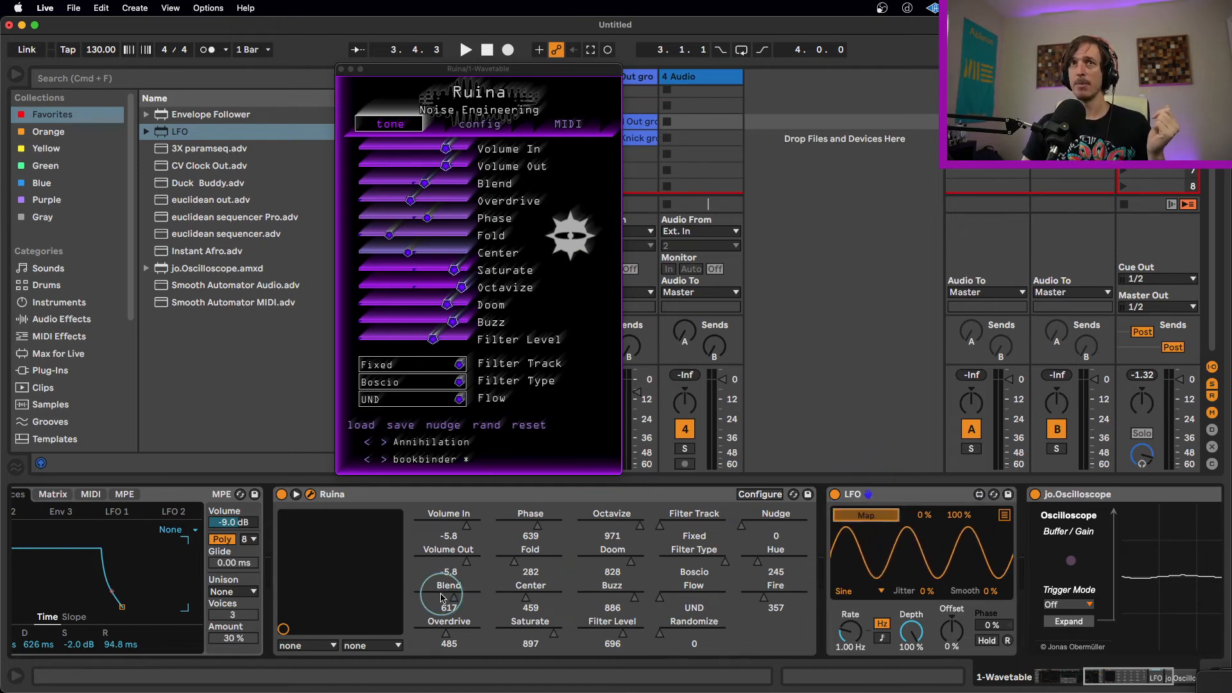
left_click(450, 601)
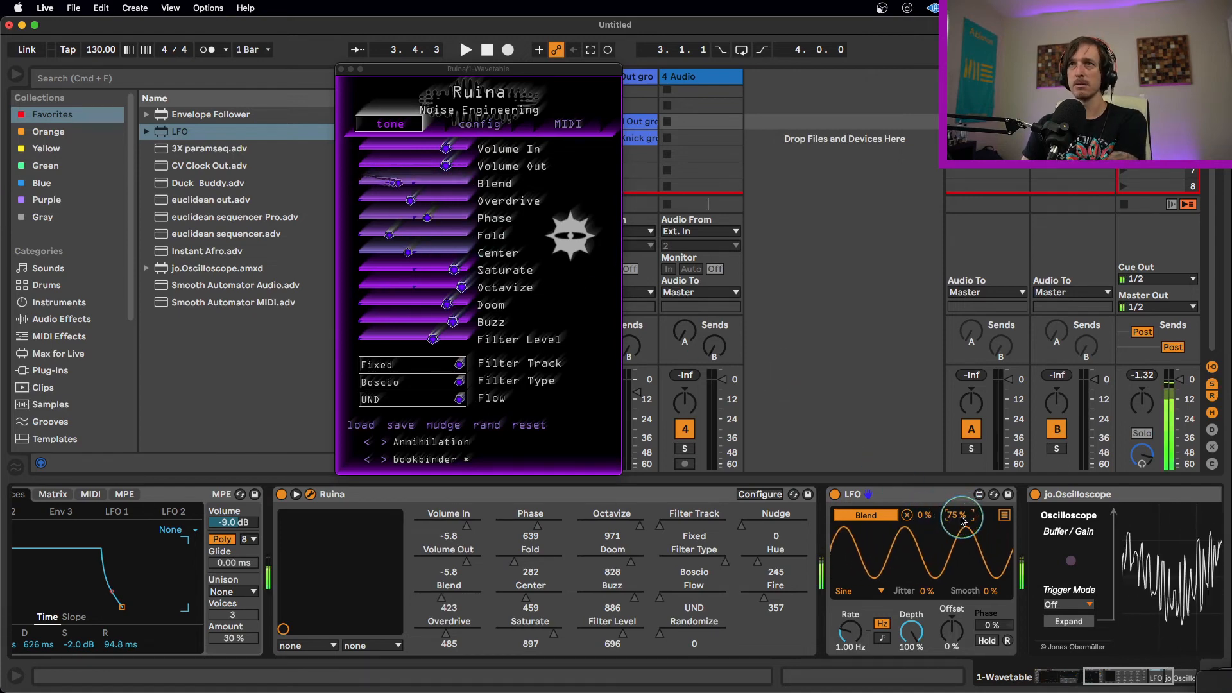
left_click_drag(962, 518, 962, 537)
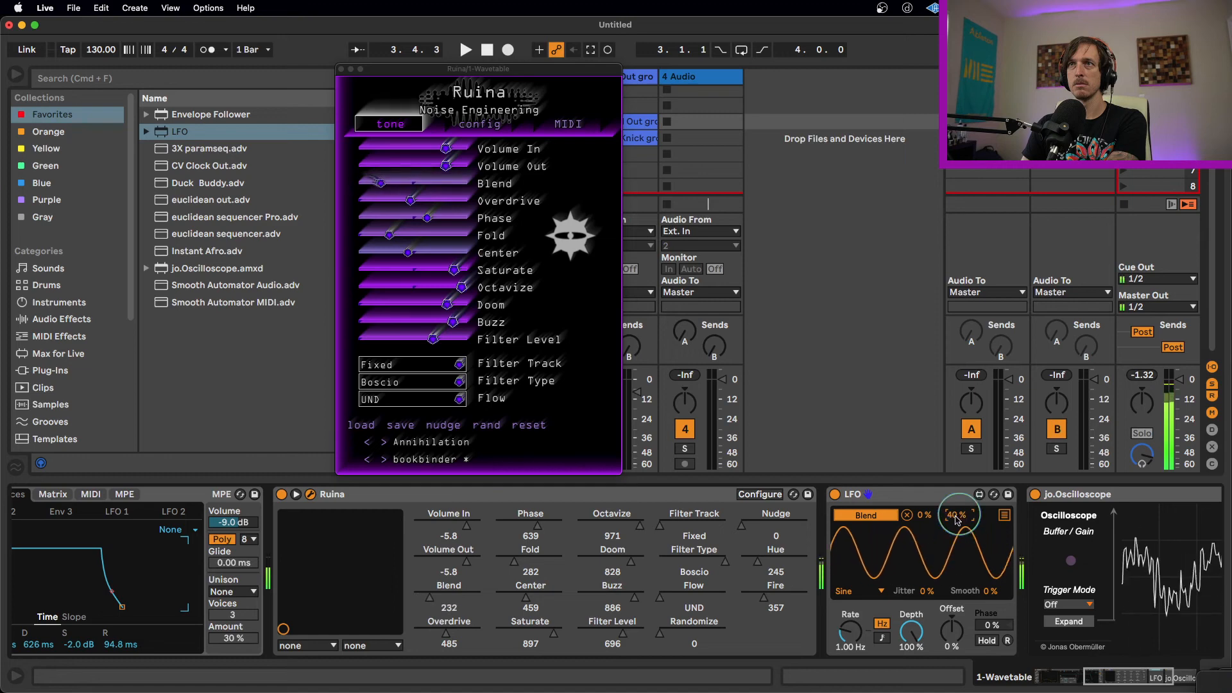
mouse_move(851, 632)
left_mouse_down()
mouse_move(854, 612)
mouse_move(857, 634)
left_mouse_up()
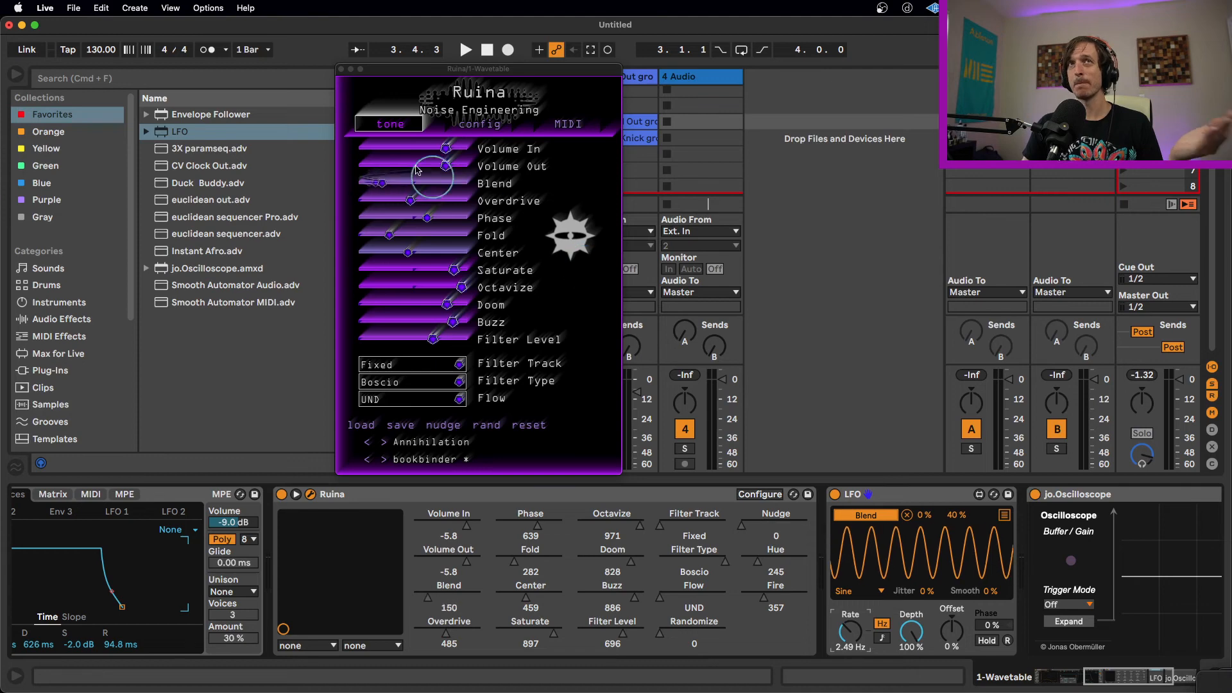
Close the Wavetable track's Ruina window, then bypass Ruina on track 3 and launch its Spcaed Out groove clip dry
left_click(341, 69)
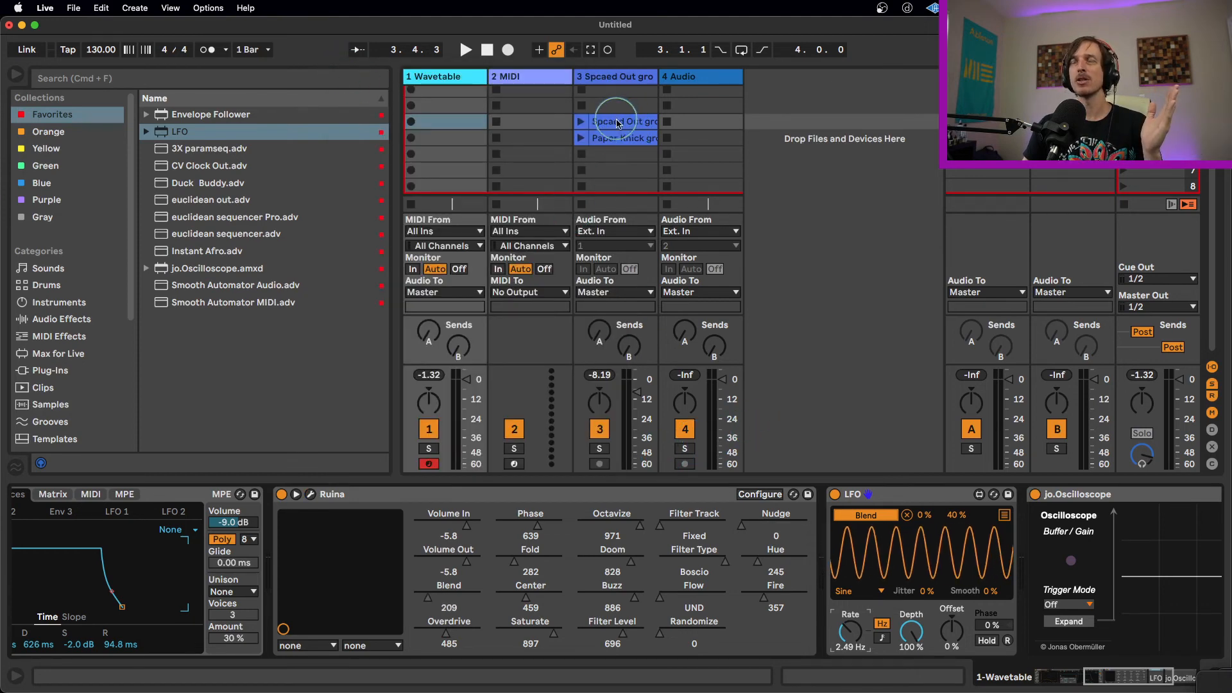
left_click(610, 78)
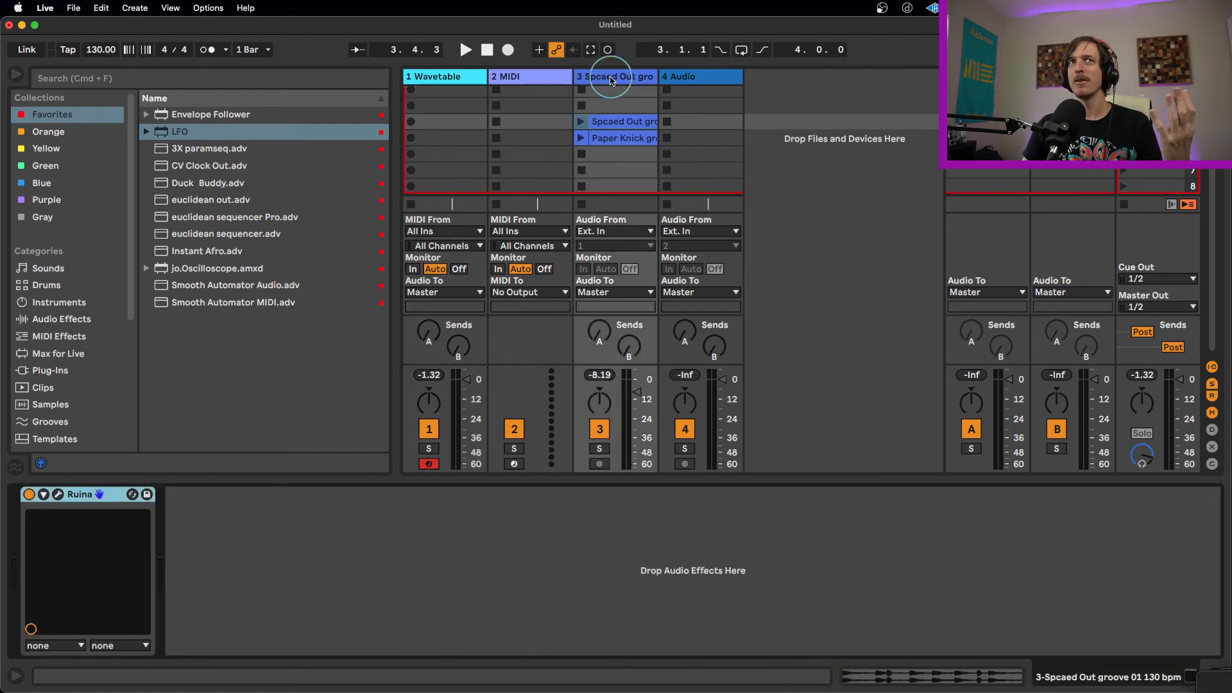
left_click(29, 494)
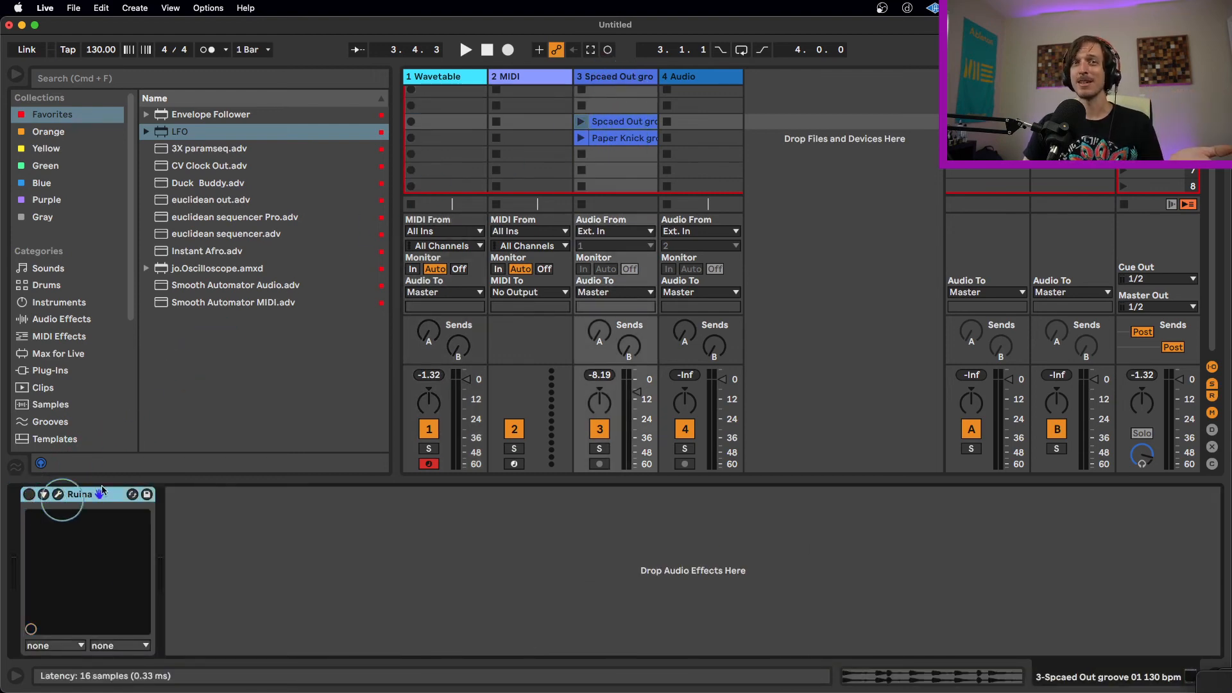
double_click(640, 125)
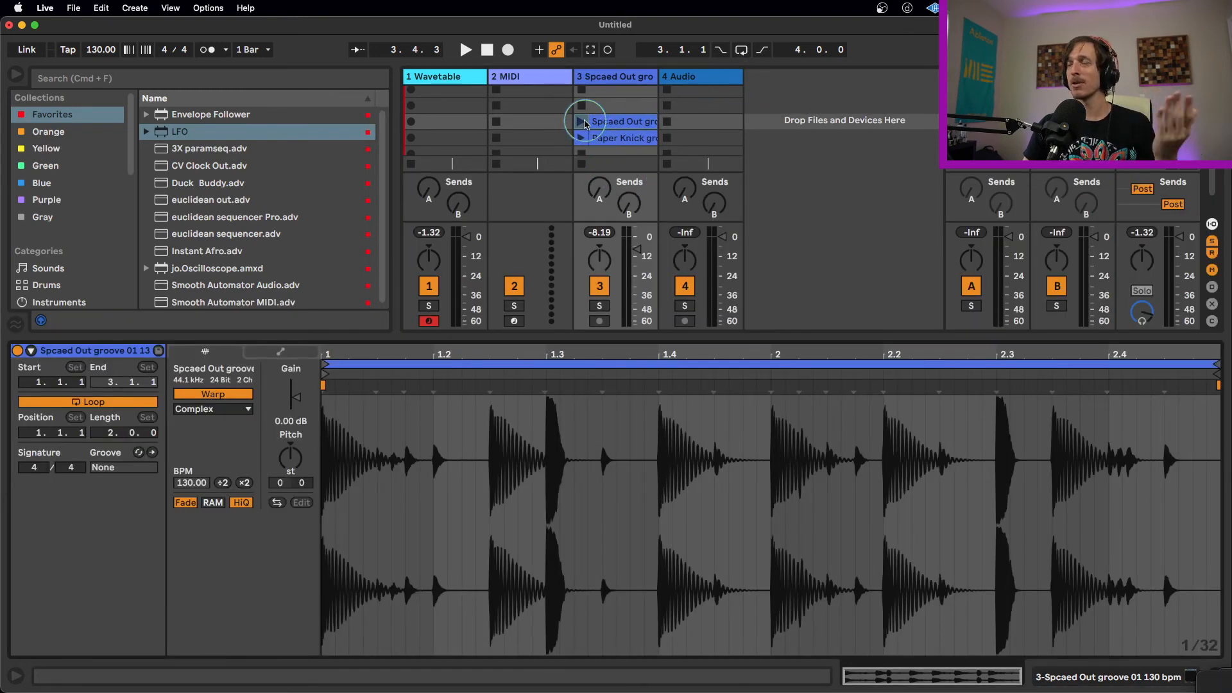
left_click(583, 122)
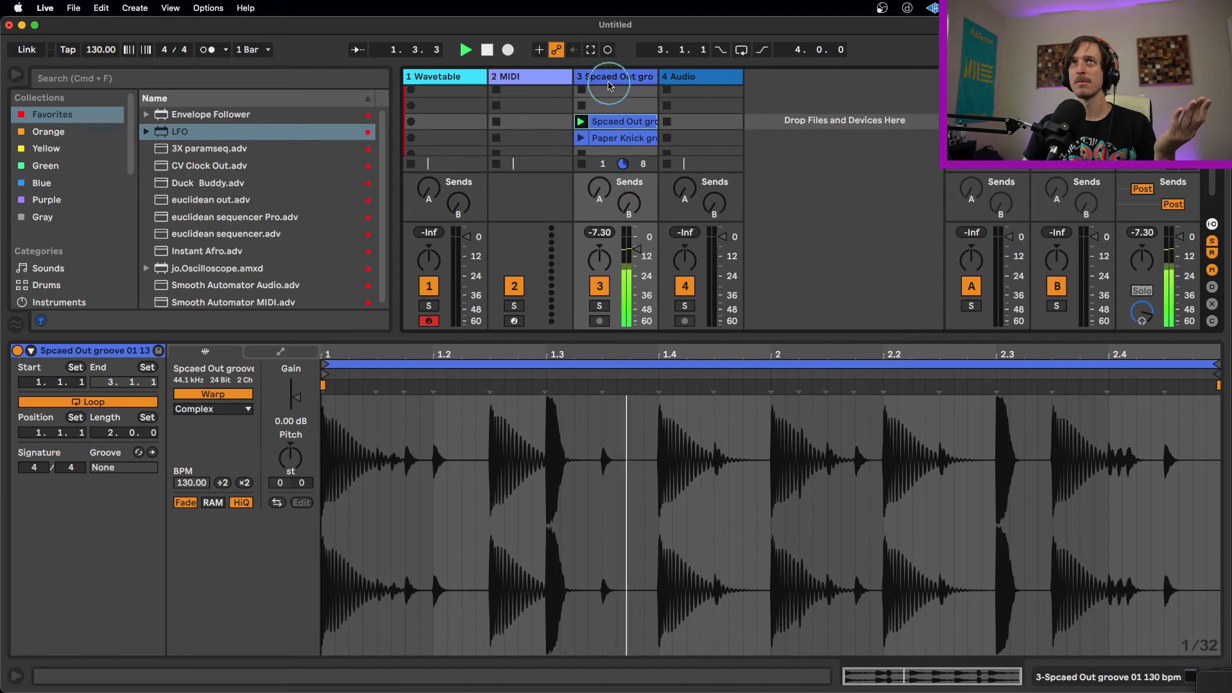
Reactivate Ruina on the playing Spcaed Out groove track and open its plug-in window
left_click(606, 77)
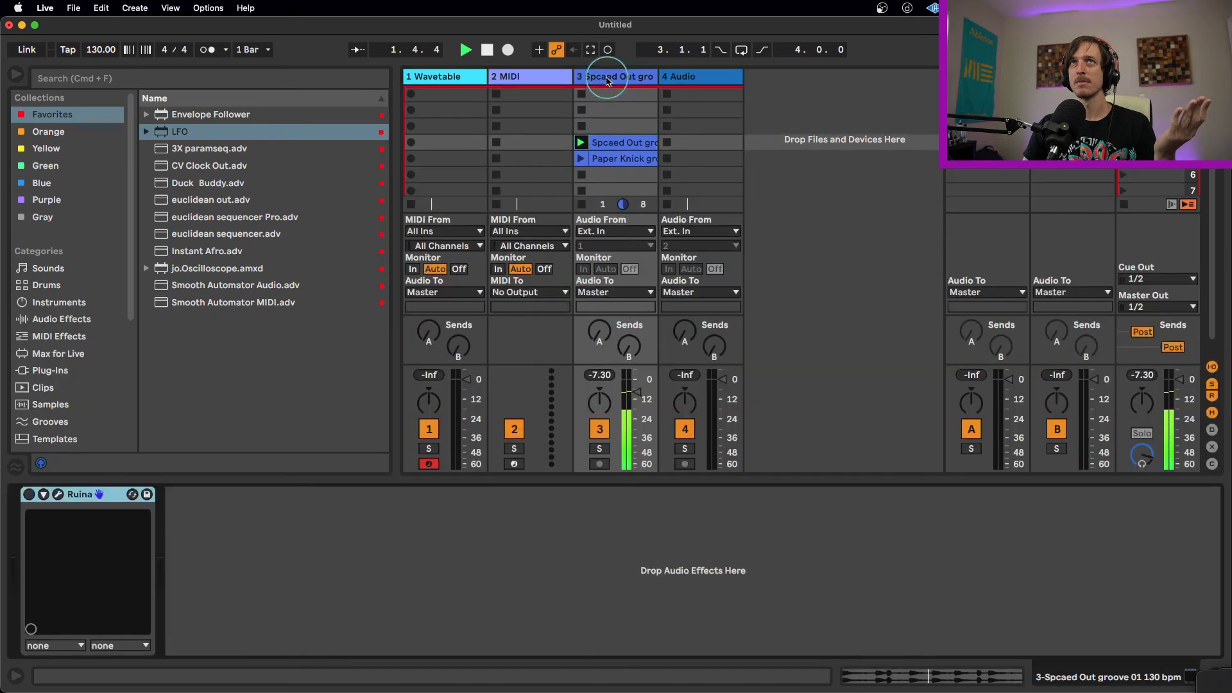
left_click(29, 495)
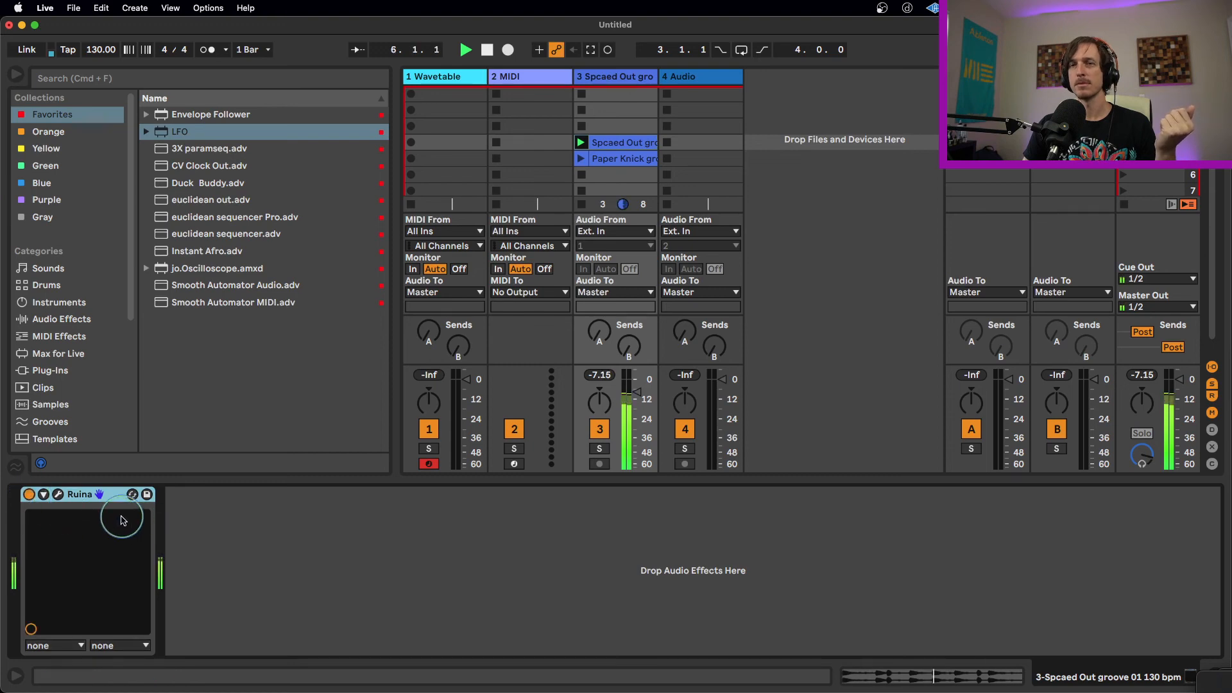
left_click(58, 494)
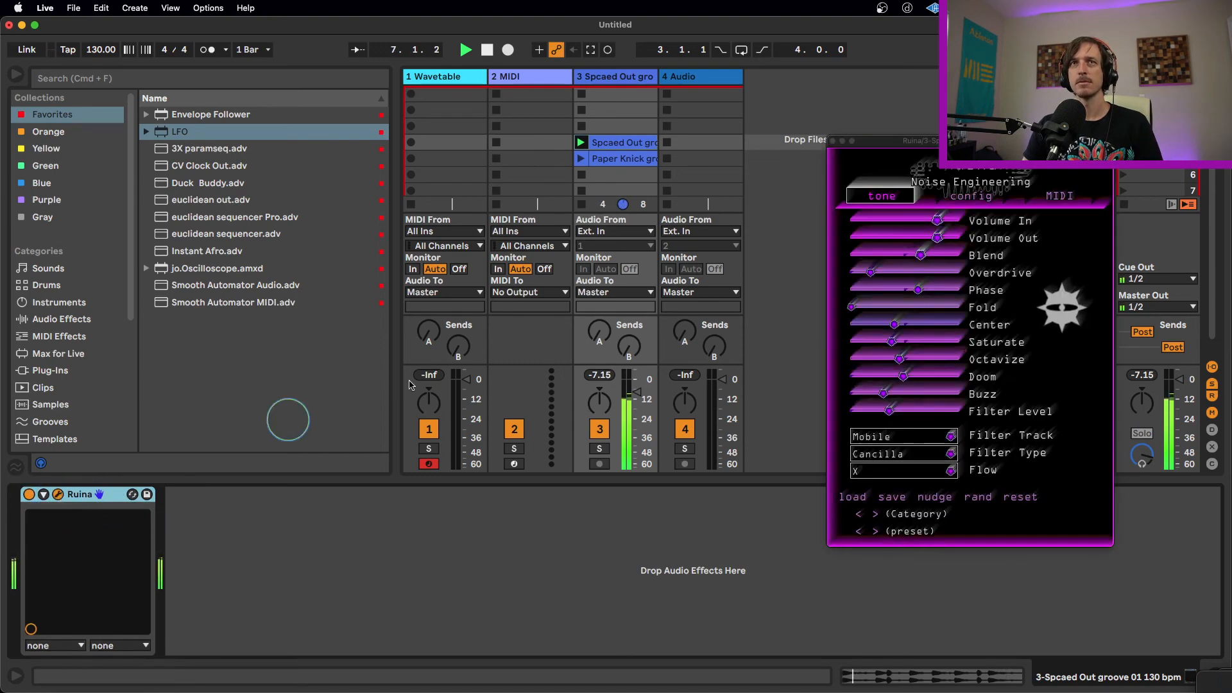
Move Ruina's window fully into view and randomize its tone settings five times while auditioning the Spcaed Out groove
left_click_drag(985, 142, 644, 169)
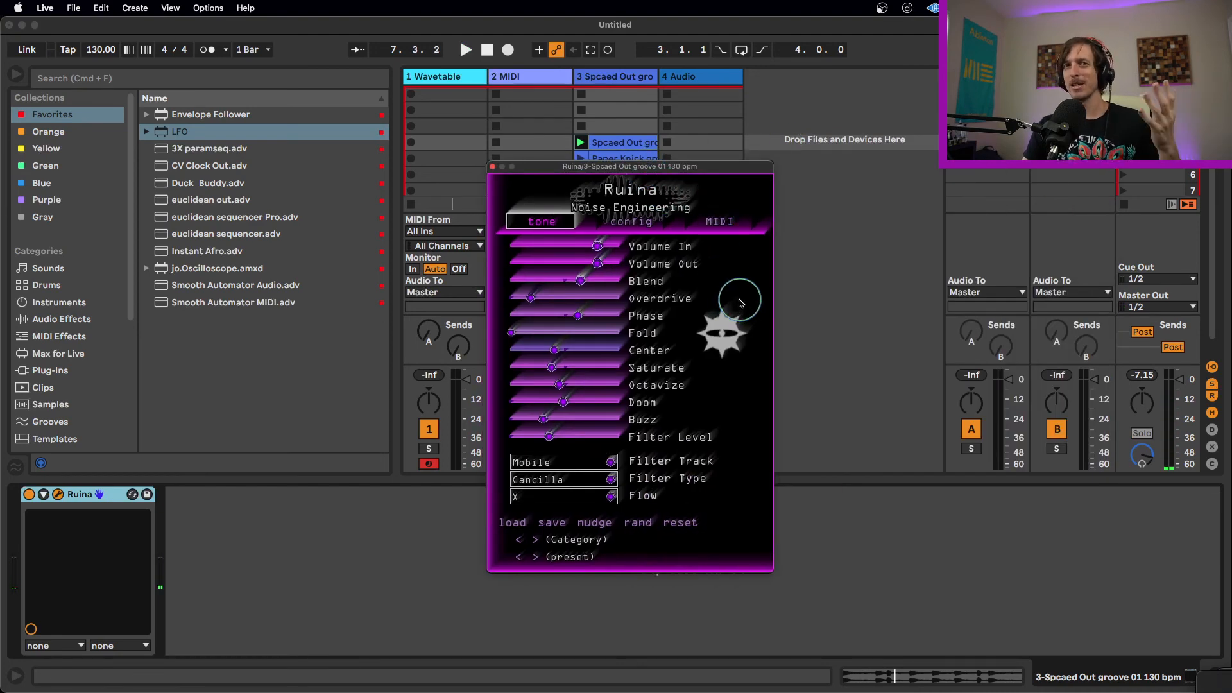
key("space")
left_click(648, 527)
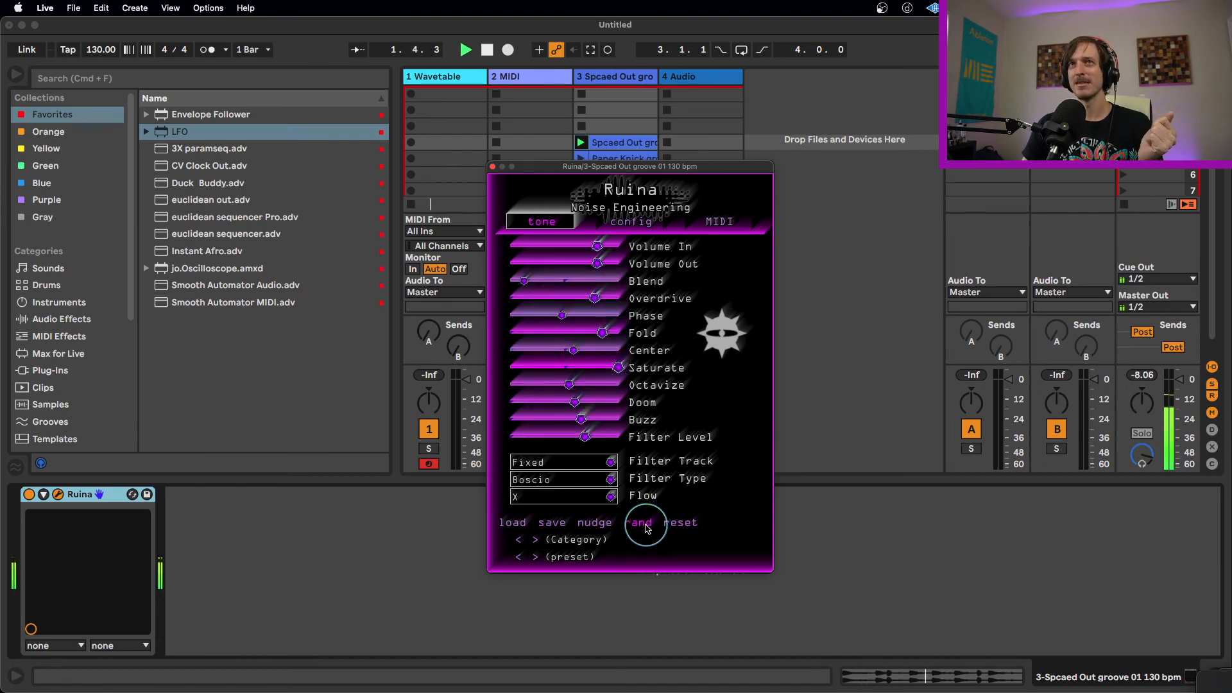
left_click(647, 526)
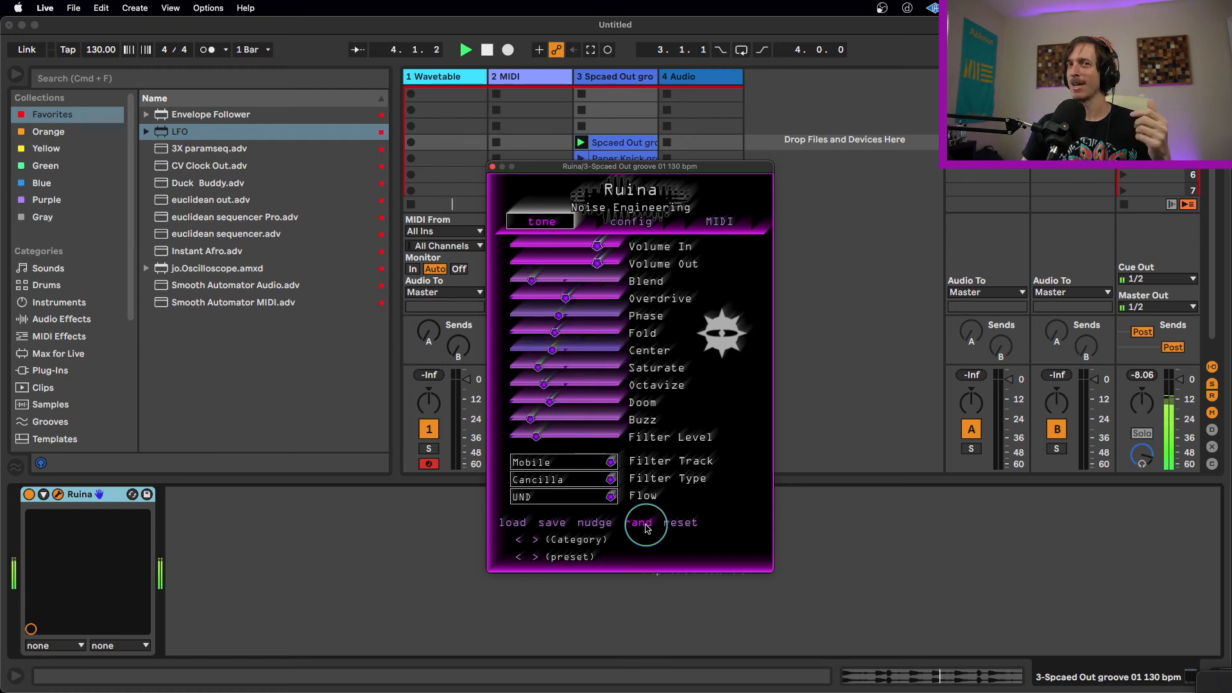
left_click(647, 526)
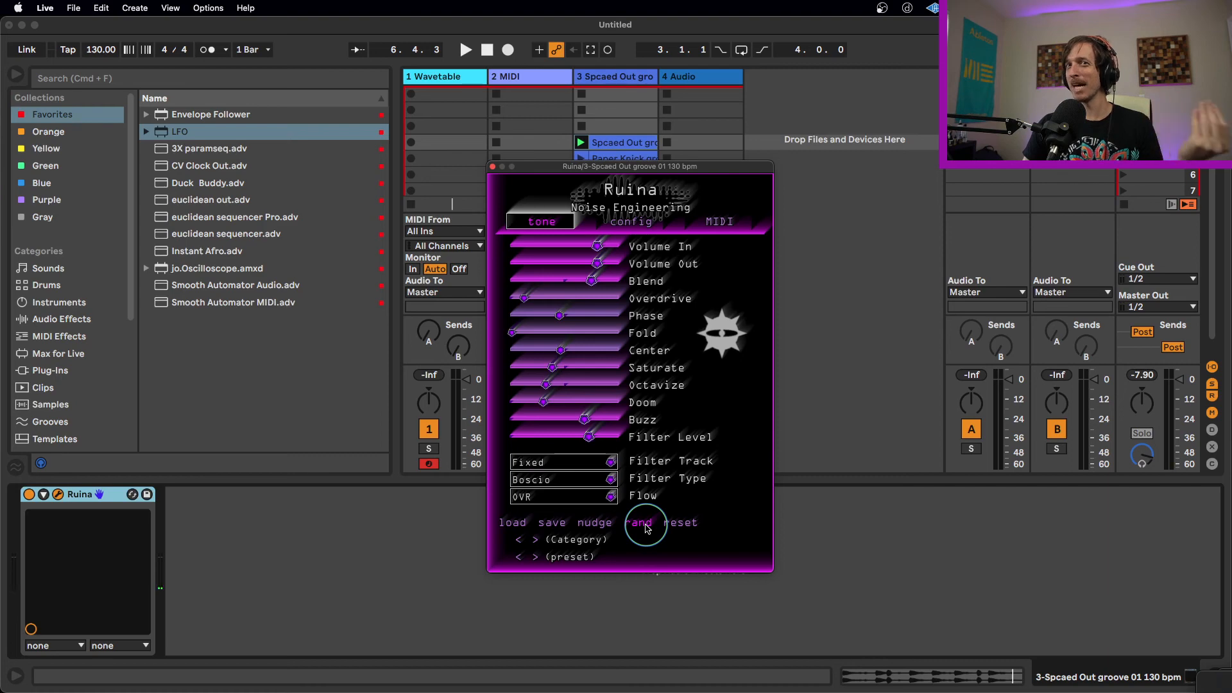
left_click(645, 528)
key("space")
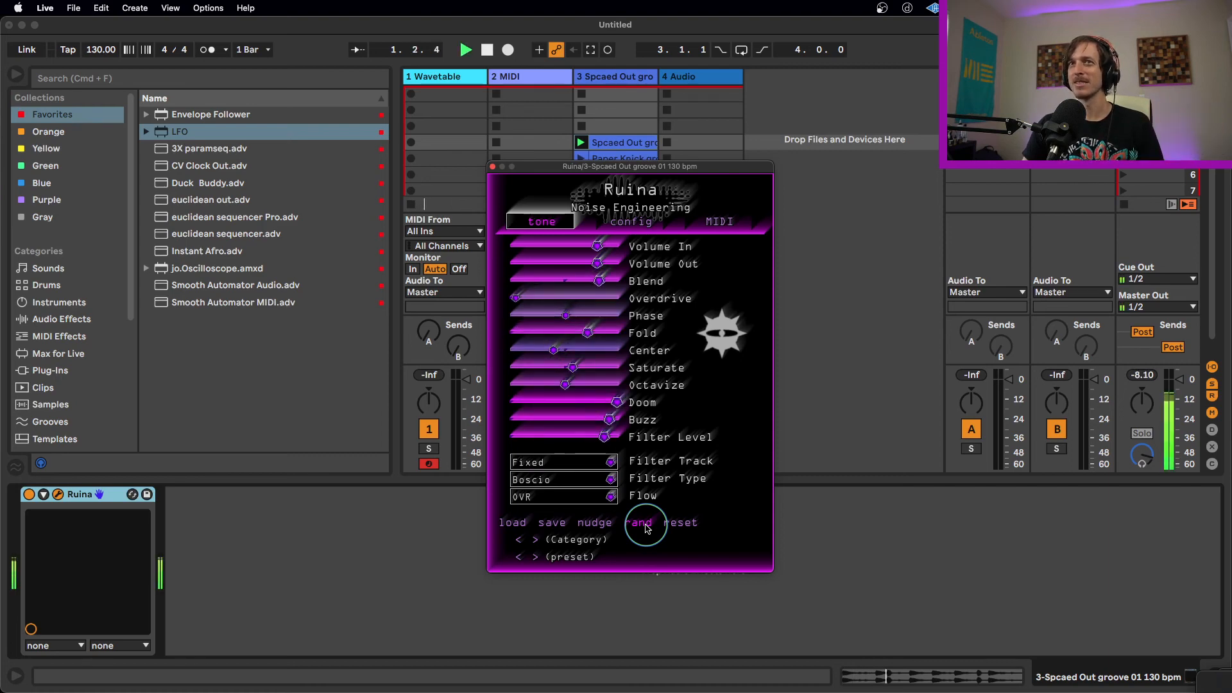
left_click(646, 527)
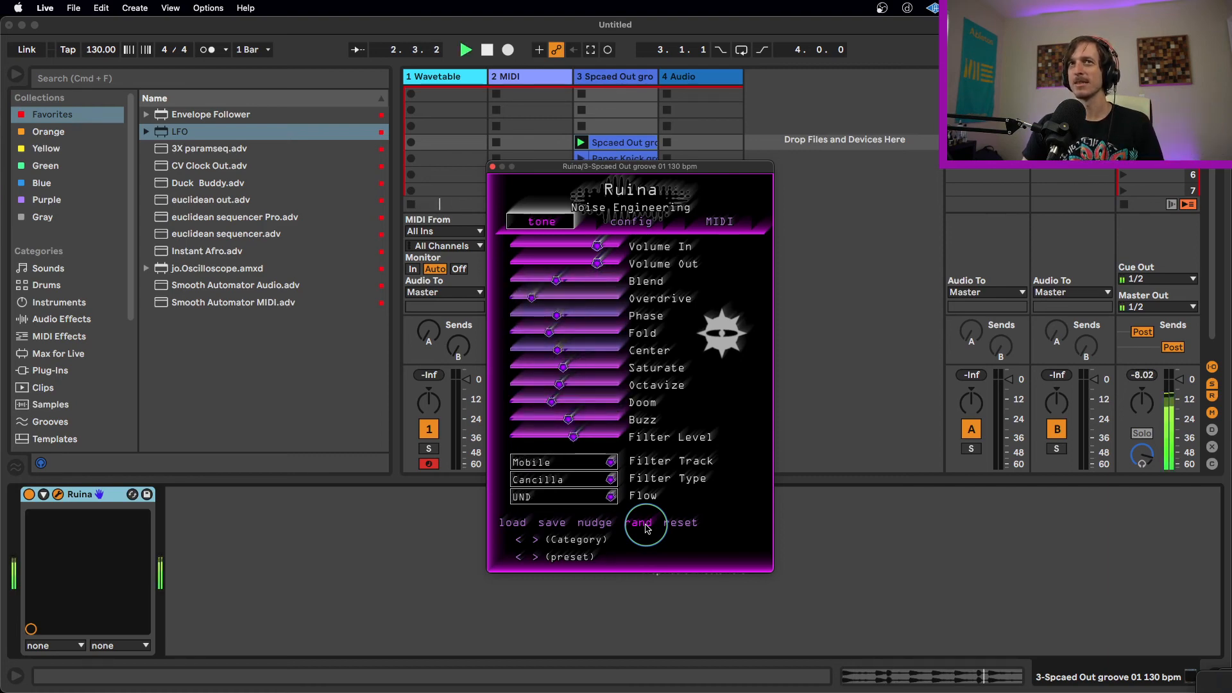